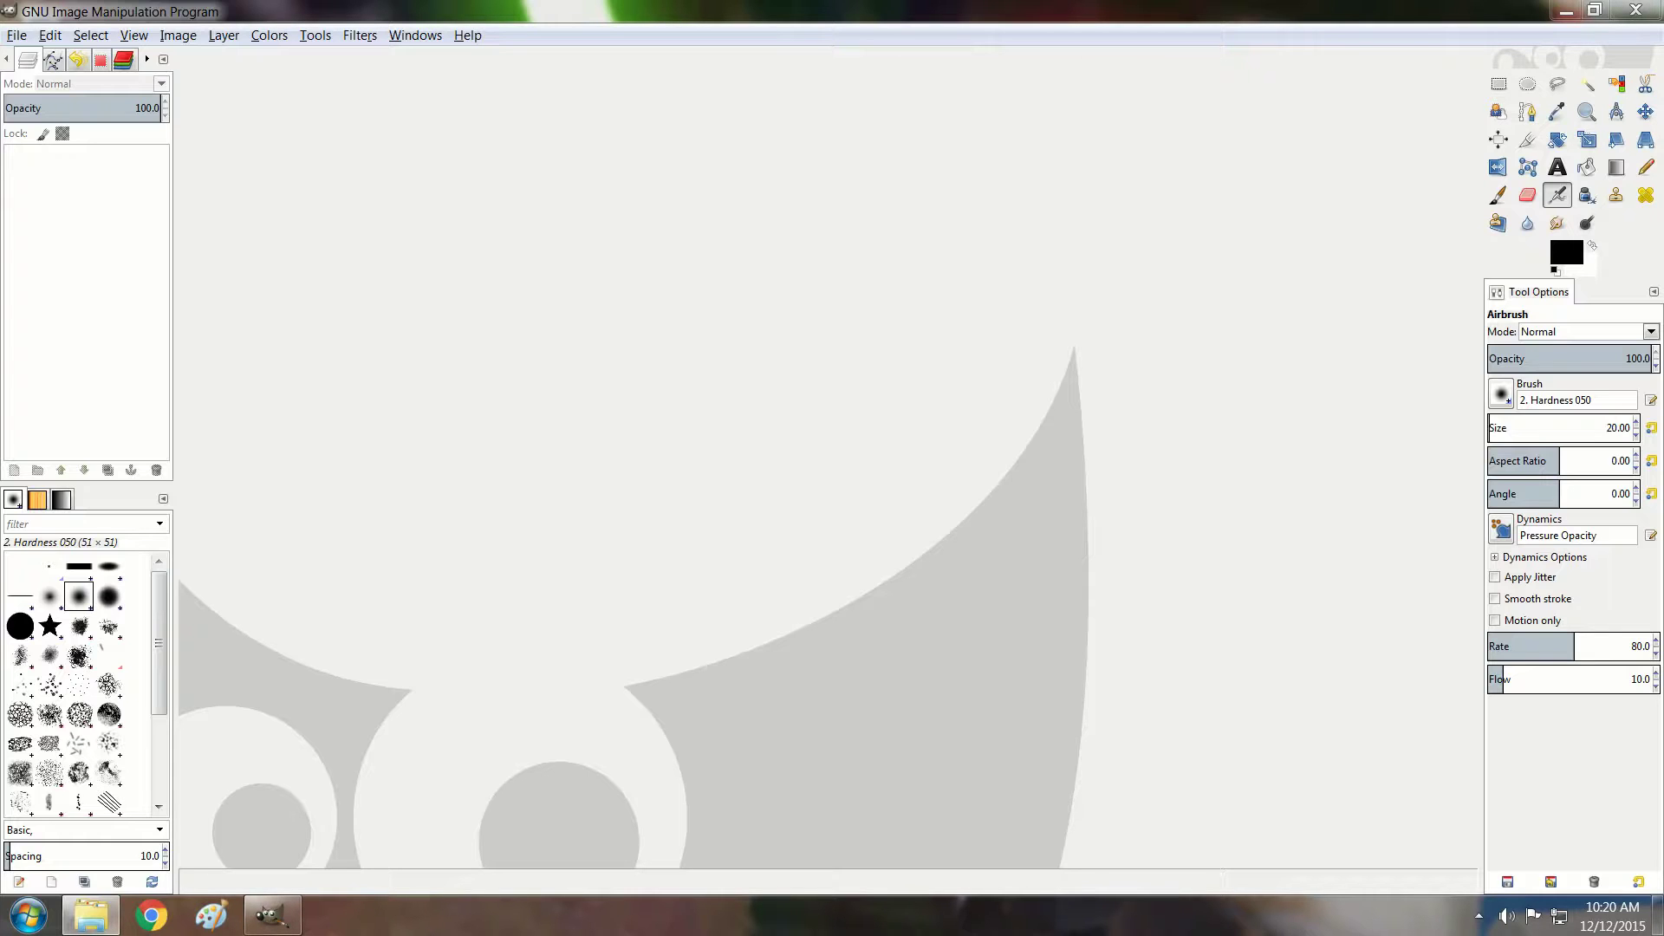
- Open the photo DSCN4000.JPG in GIMP and add an alpha channel to its layer
{"action": "left_click_drag", "start_coordinate": [311, 468], "coordinate": [639, 481]}
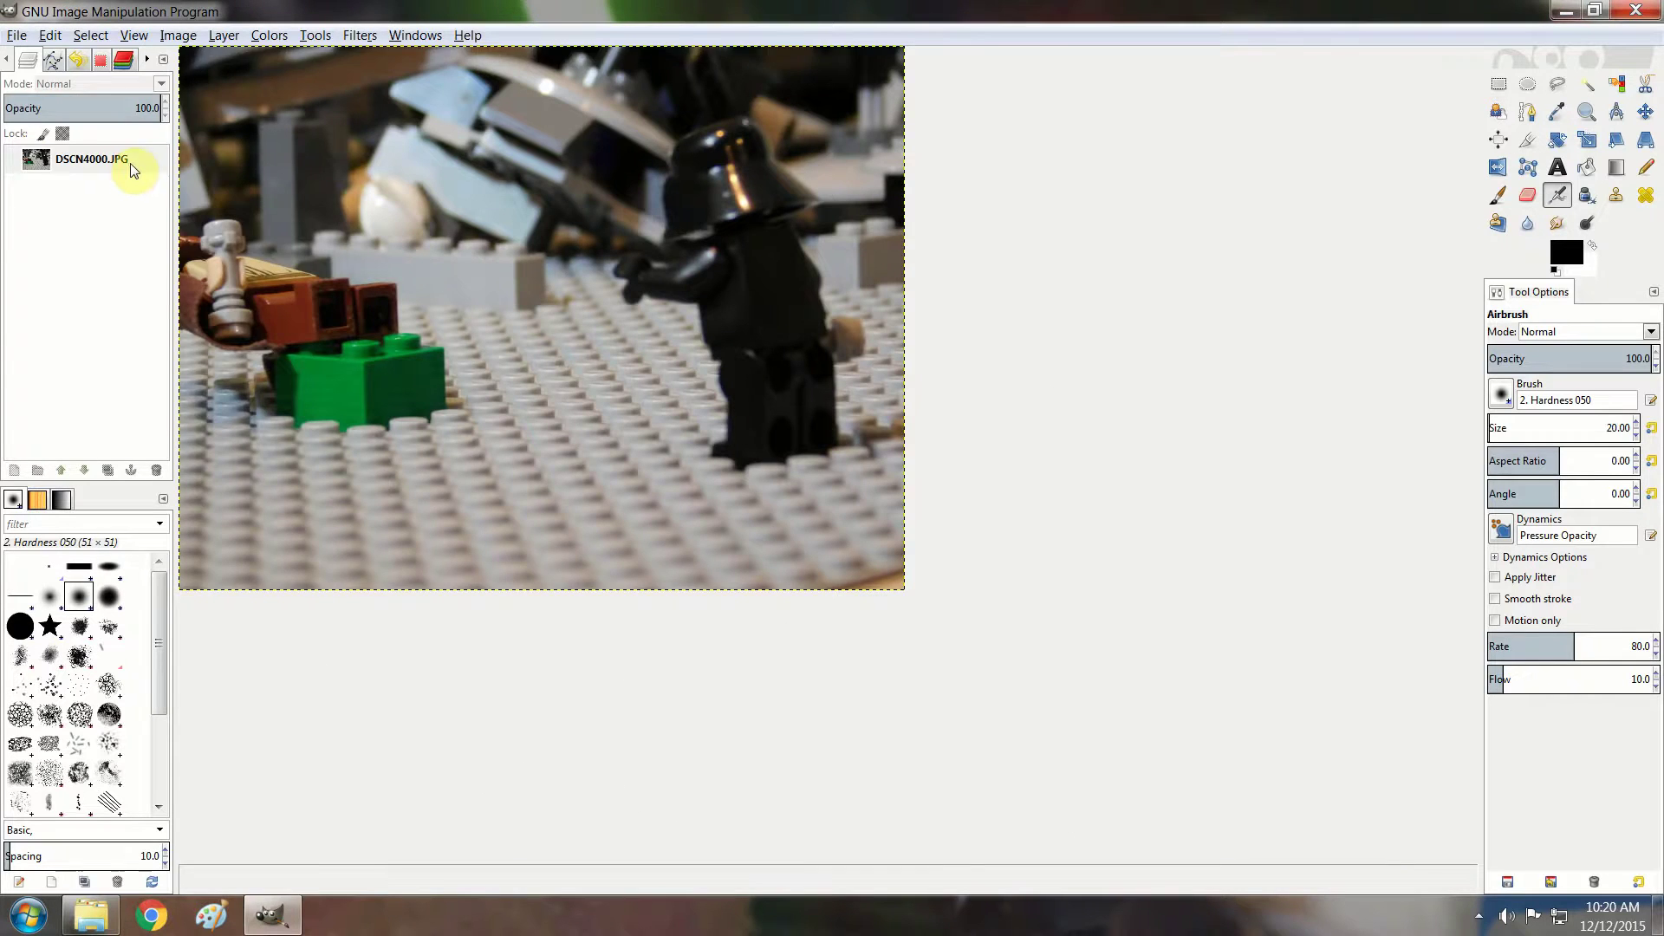
{"action": "right_click", "coordinate": [130, 163]}
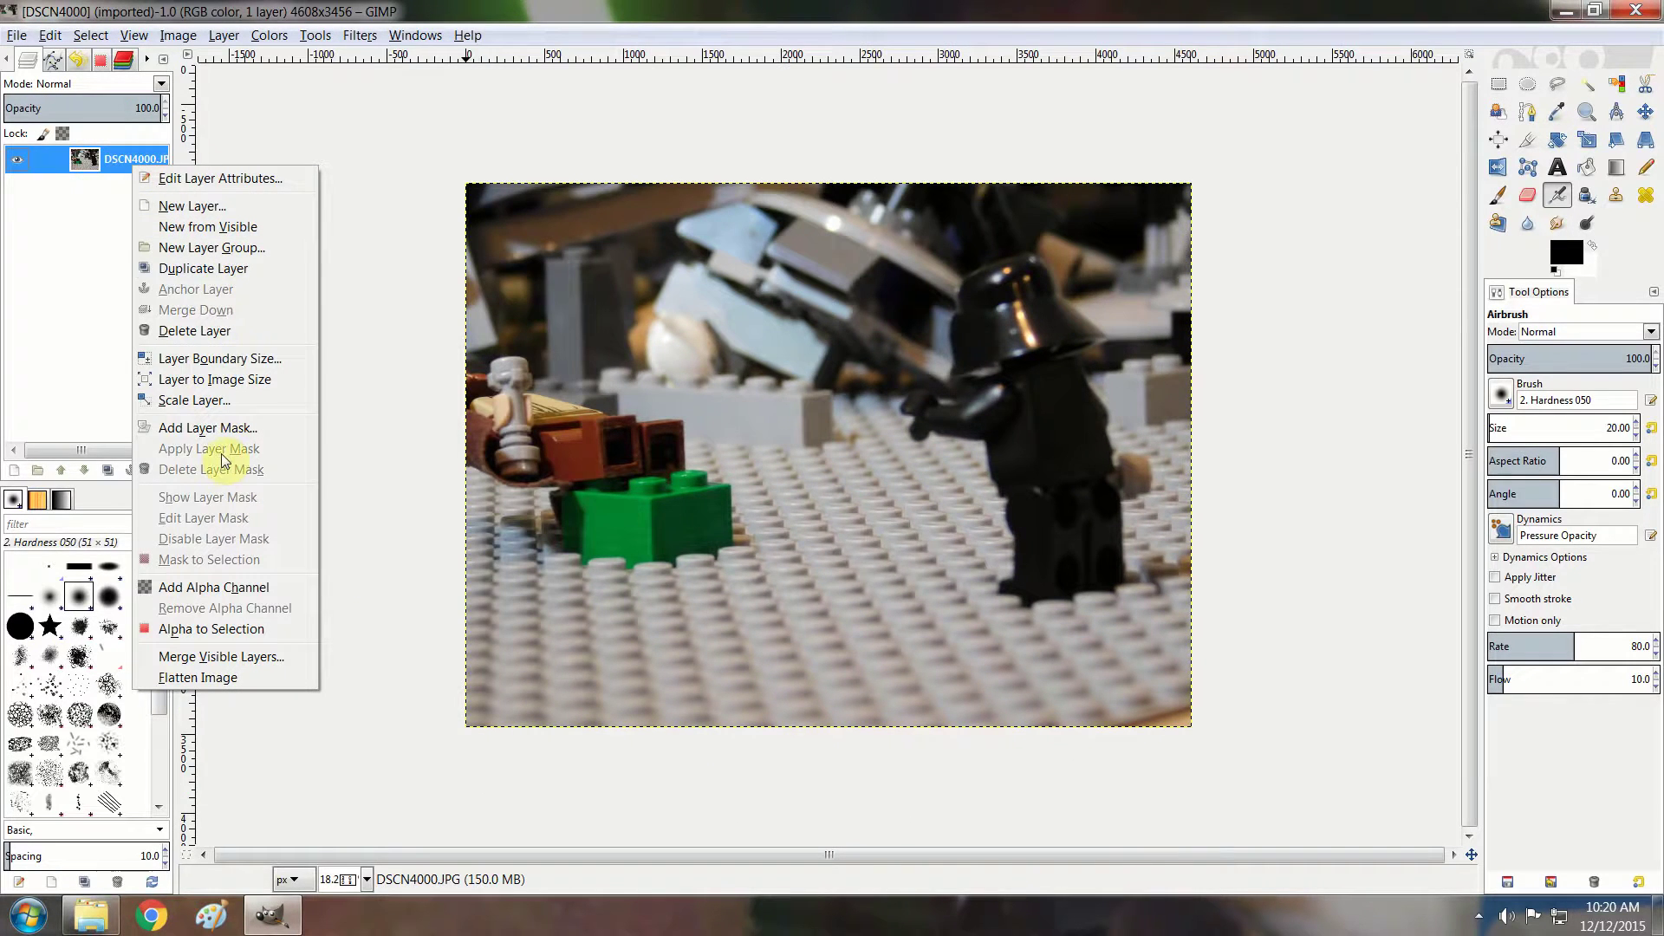
{"action": "left_click", "coordinate": [252, 589]}
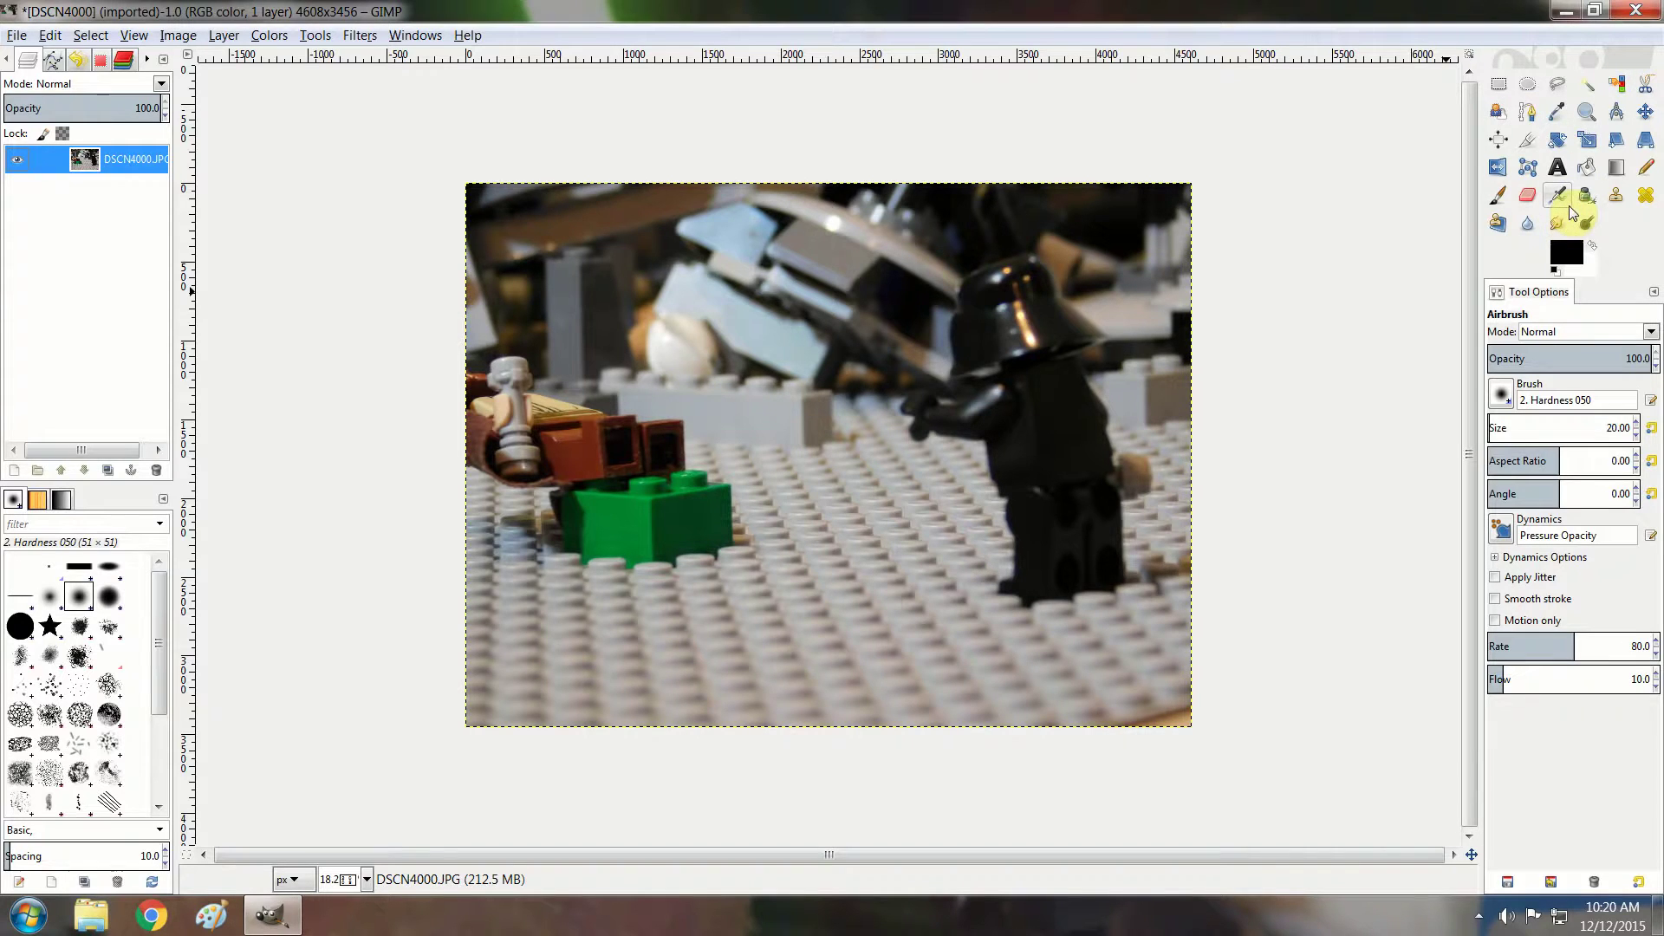
- Select both green faces of the support brick with Select by Color in add mode and clear them to transparency
{"action": "left_click", "coordinate": [1614, 84]}
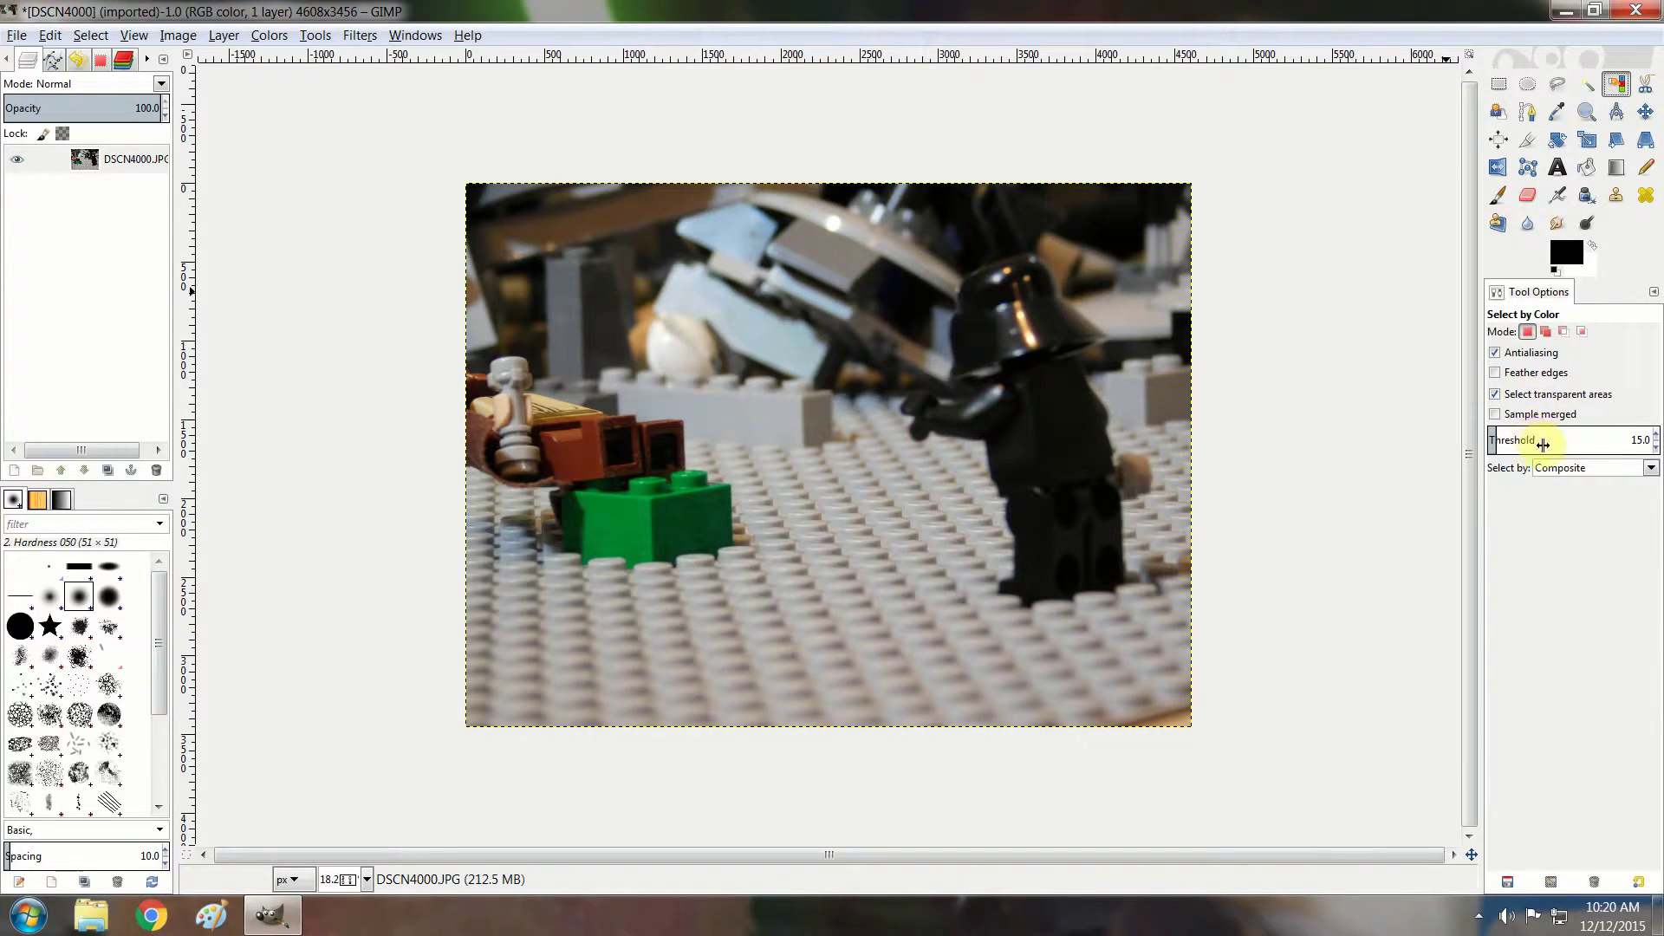
{"action": "left_click", "coordinate": [1547, 331]}
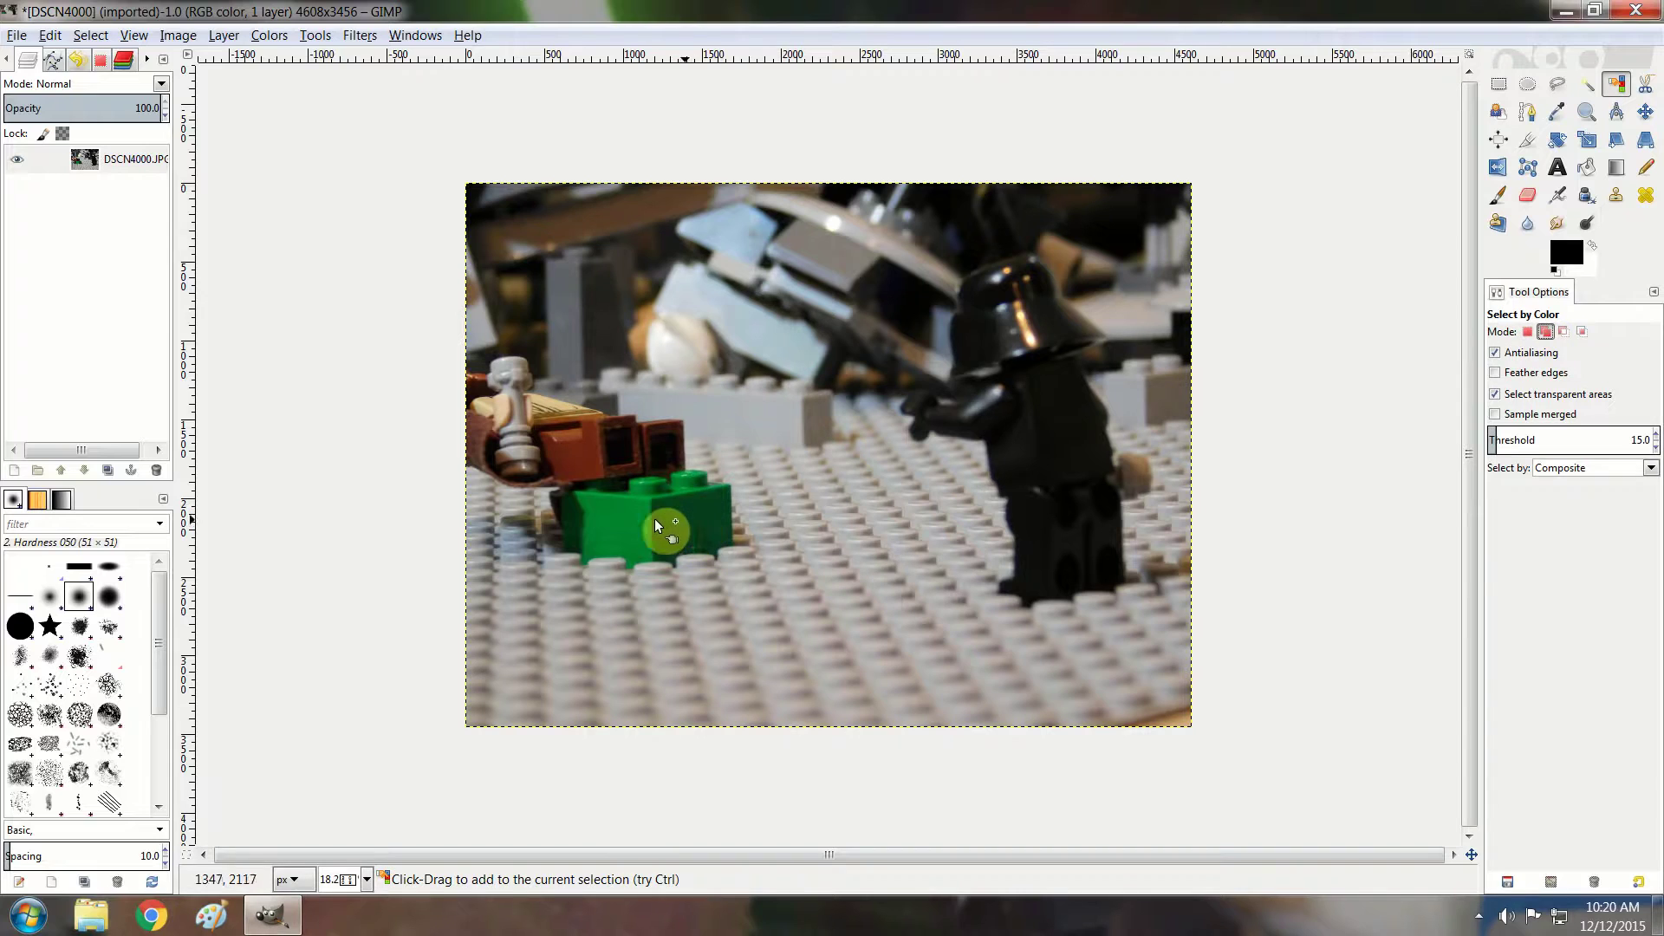
{"action": "left_click", "coordinate": [632, 520]}
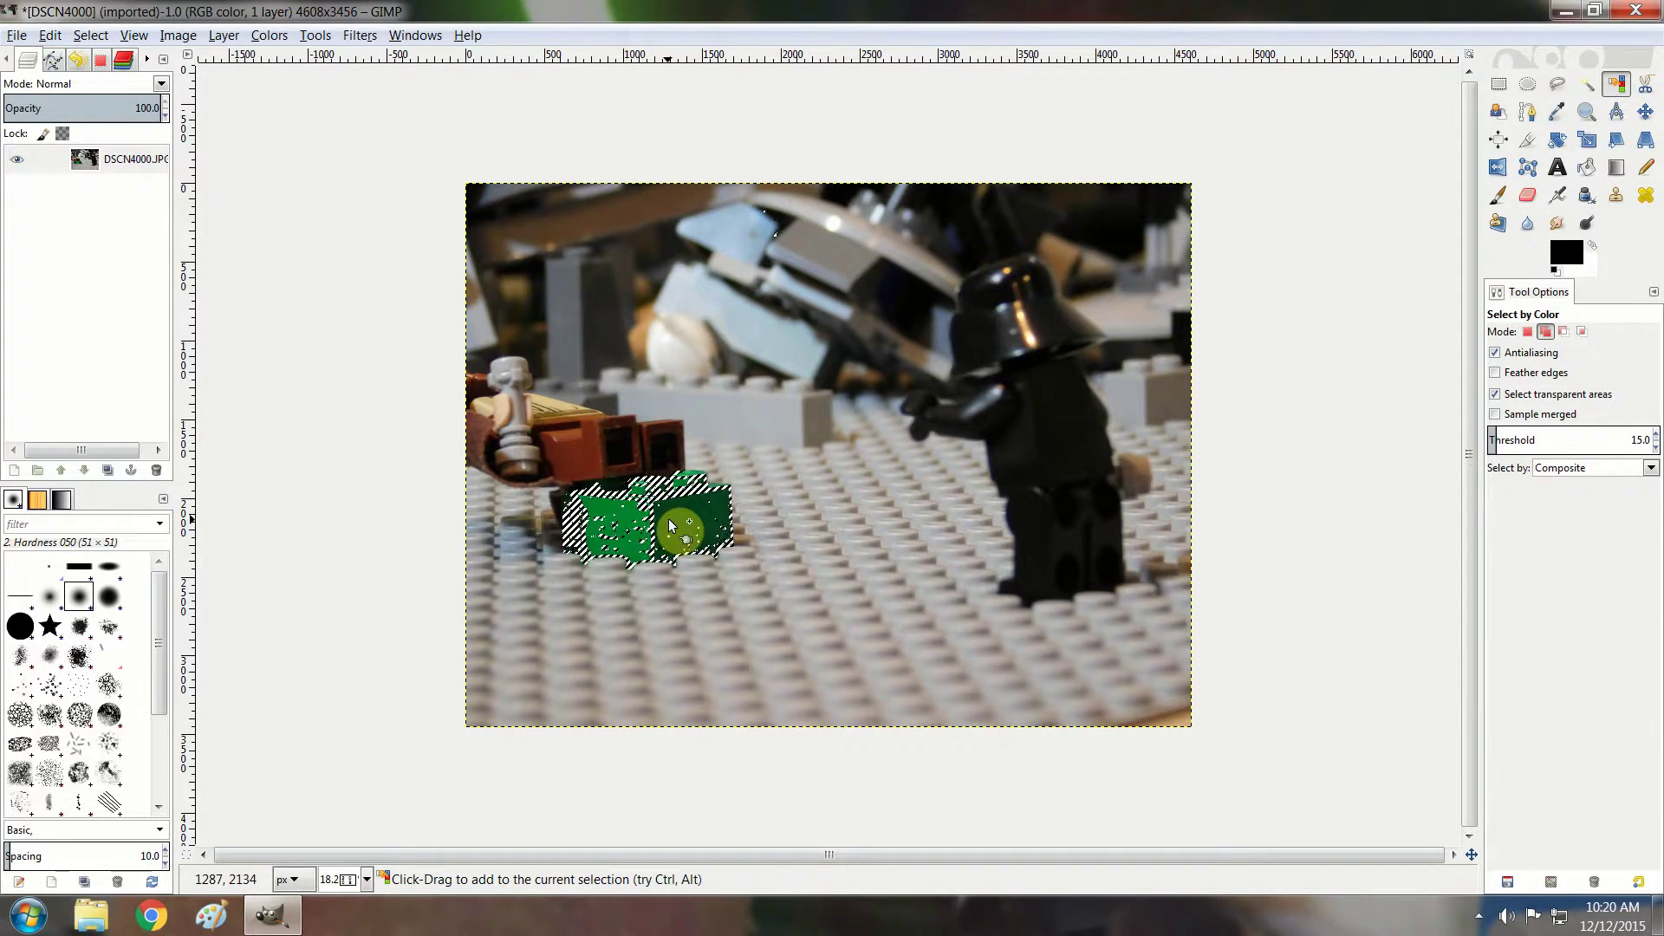
{"action": "left_click", "coordinate": [669, 514]}
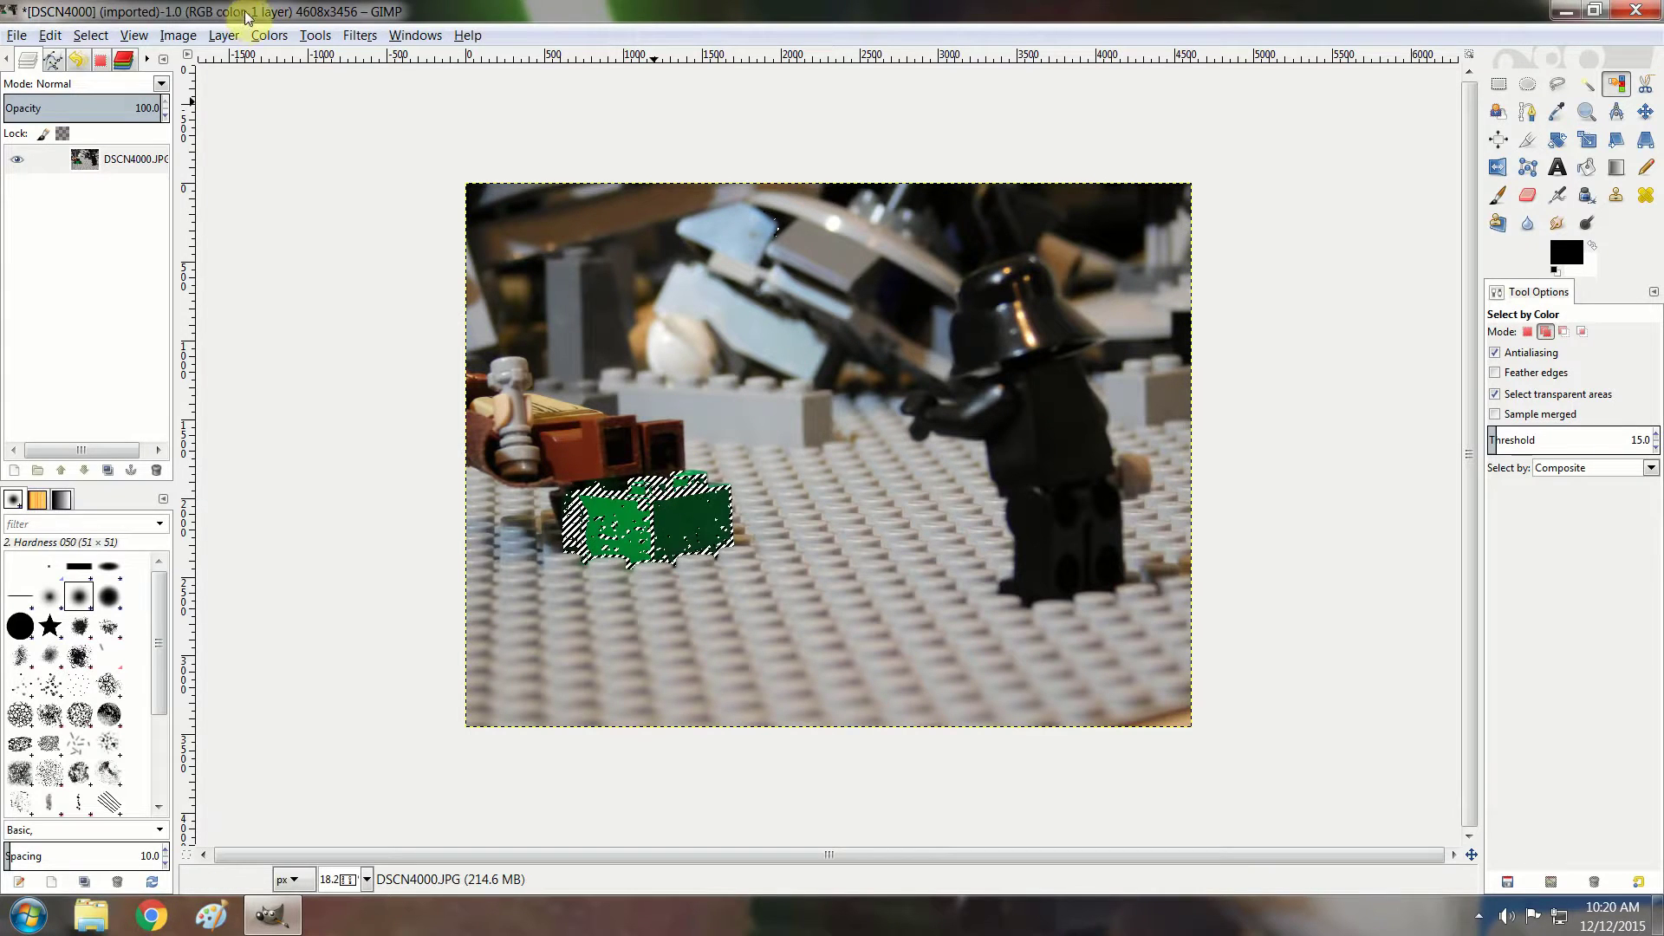
{"action": "left_click", "coordinate": [49, 35]}
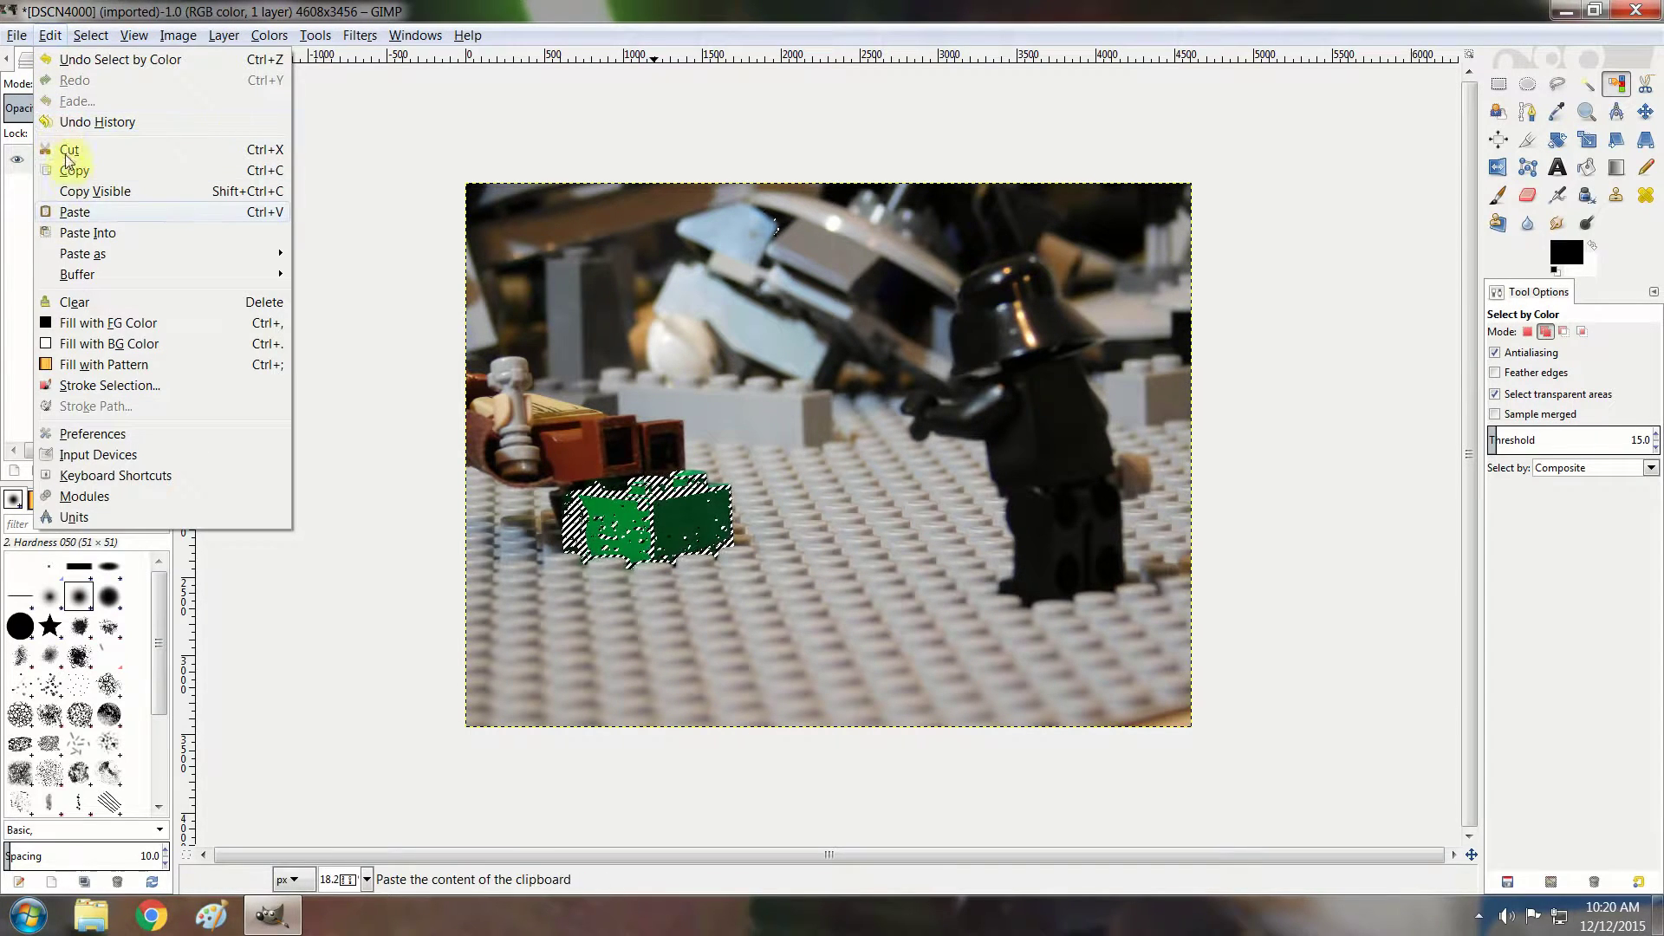
{"action": "left_click", "coordinate": [119, 314]}
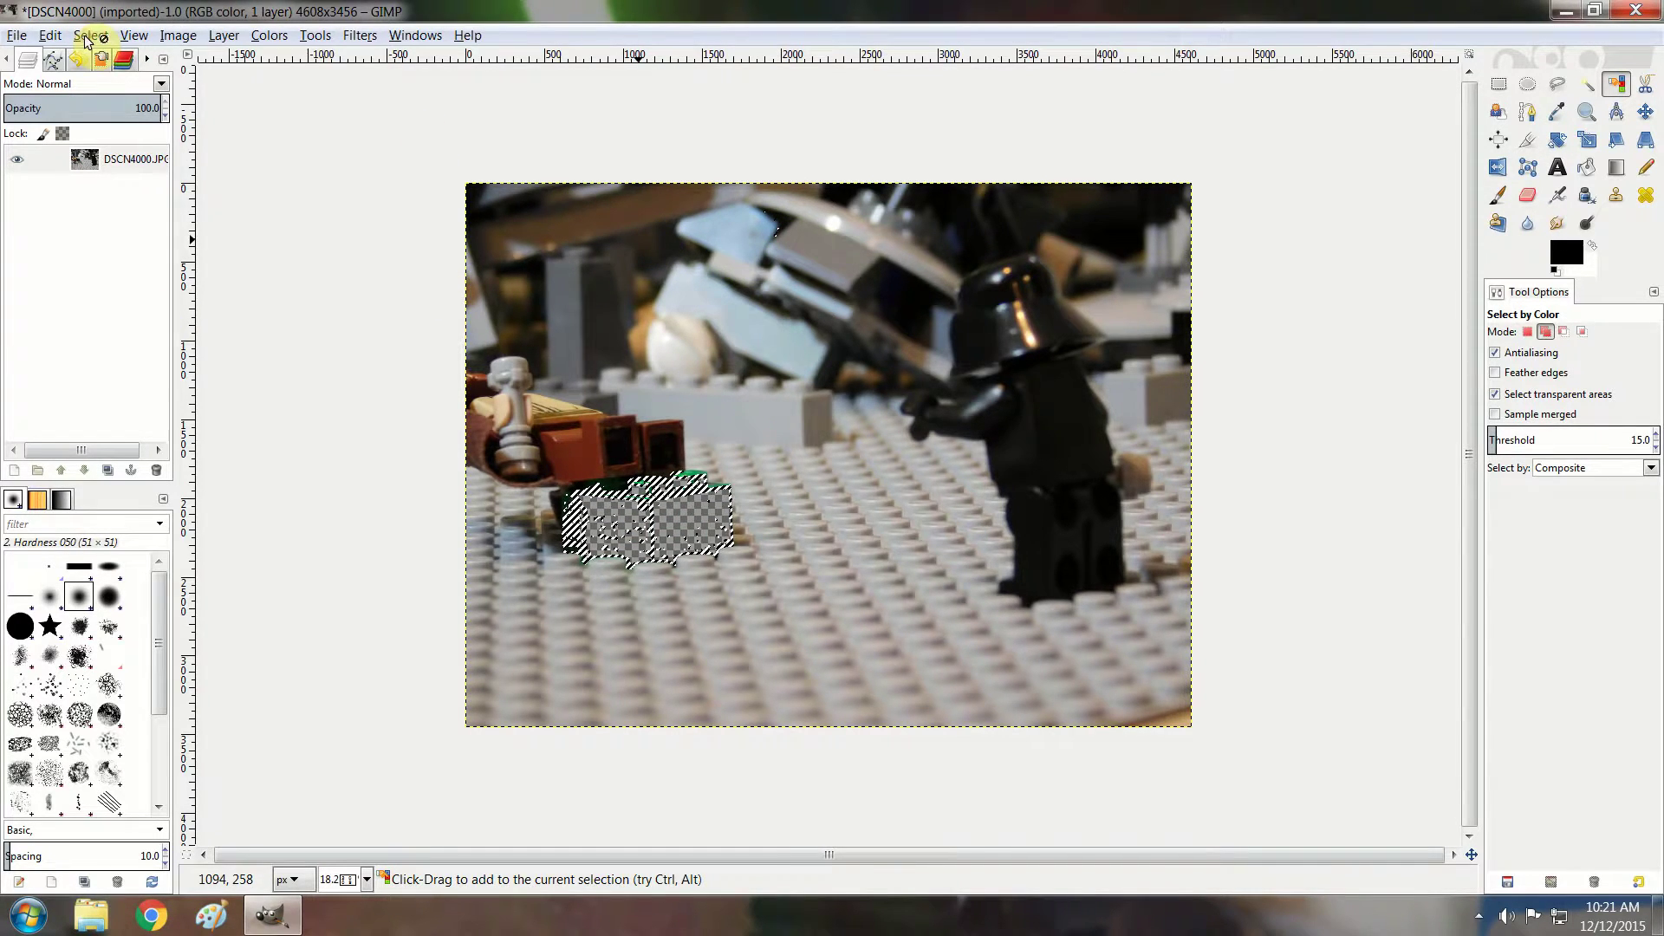
- Erase the remaining green fringes around the cleared brick with a 72.78 px eraser, then return to 25% view
{"action": "key", "text": "2"}
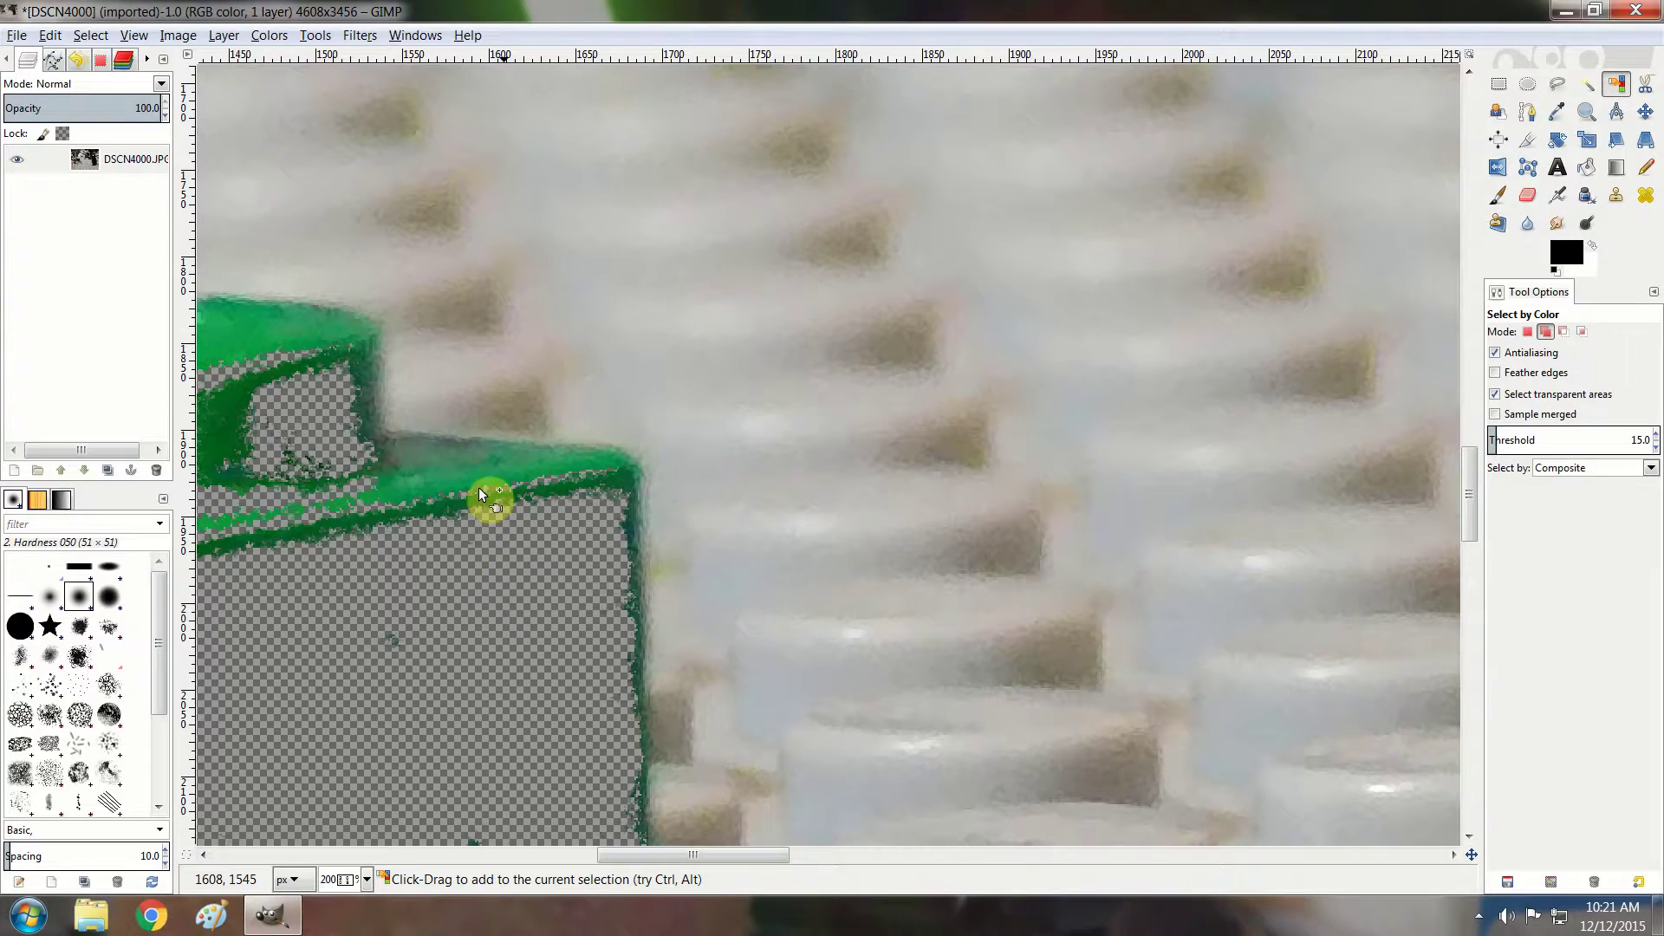
{"action": "left_click", "coordinate": [1527, 195]}
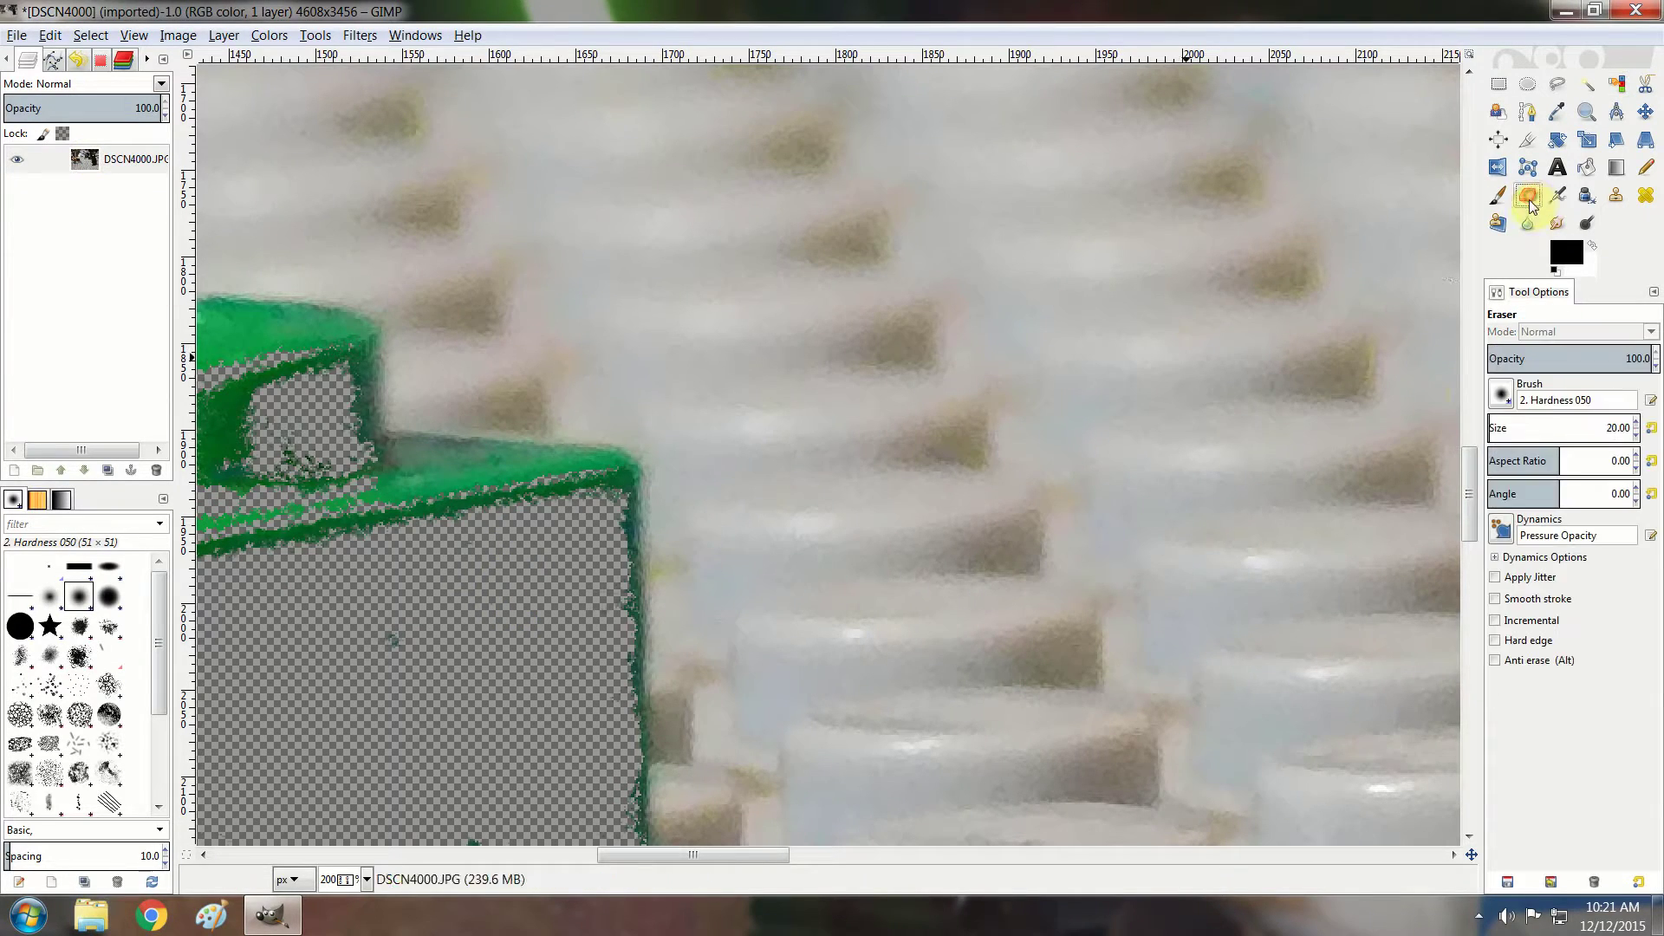
{"action": "left_click_drag", "start_coordinate": [1497, 429], "coordinate": [1525, 429]}
{"action": "mouse_move", "coordinate": [534, 496]}
{"action": "left_mouse_down"}
{"action": "mouse_move", "coordinate": [421, 480]}
{"action": "mouse_move", "coordinate": [401, 501]}
{"action": "mouse_move", "coordinate": [302, 505]}
{"action": "mouse_move", "coordinate": [300, 519]}
{"action": "mouse_move", "coordinate": [319, 517]}
{"action": "mouse_move", "coordinate": [255, 469]}
{"action": "left_mouse_up"}
{"action": "left_click_drag", "start_coordinate": [251, 323], "coordinate": [297, 344]}
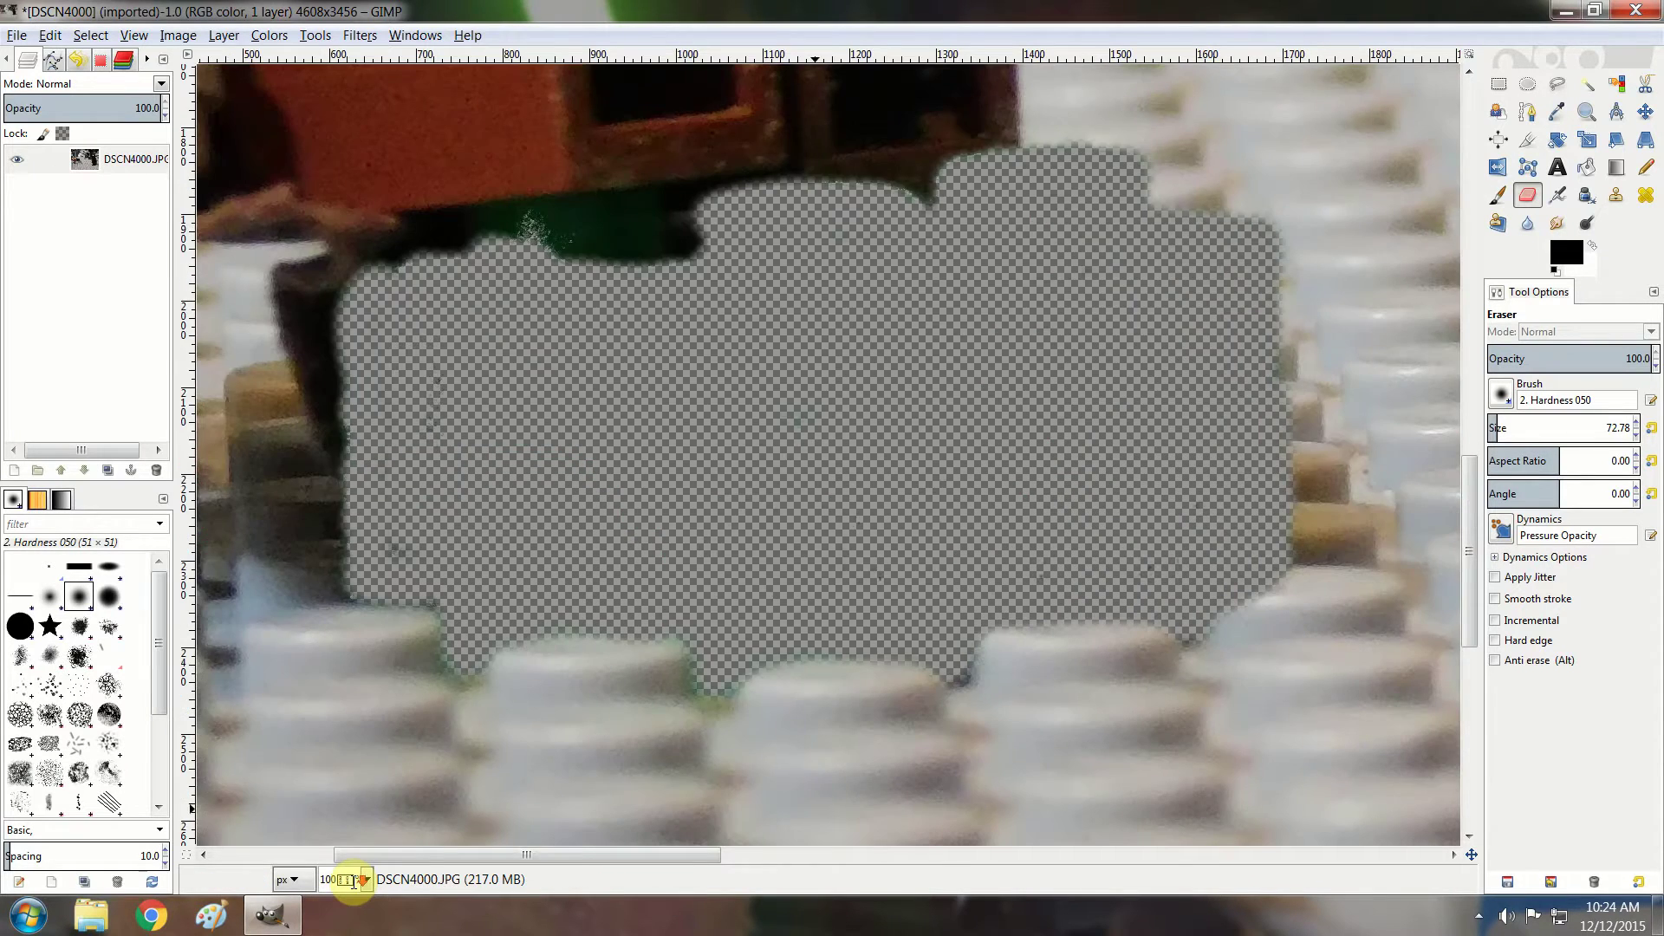
{"action": "type", "text": "25"}
{"action": "key", "text": "Return"}
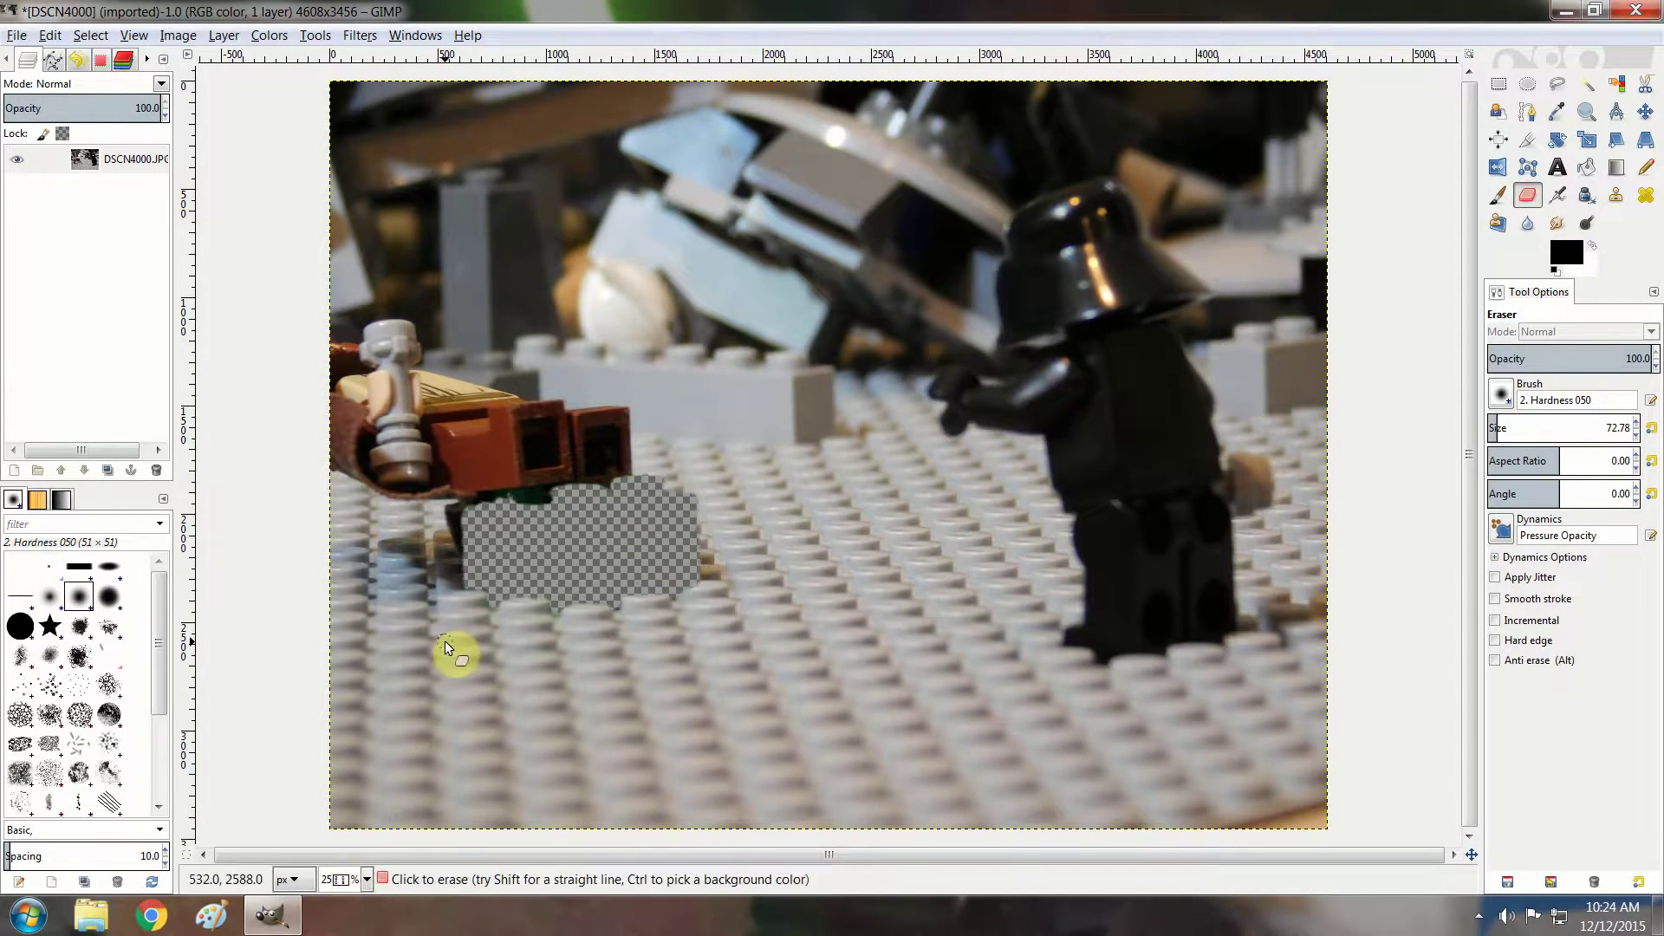
- Bring the clip's other photos into the image as layers beneath DSCN4000.JPG
{"action": "right_click", "coordinate": [64, 234]}
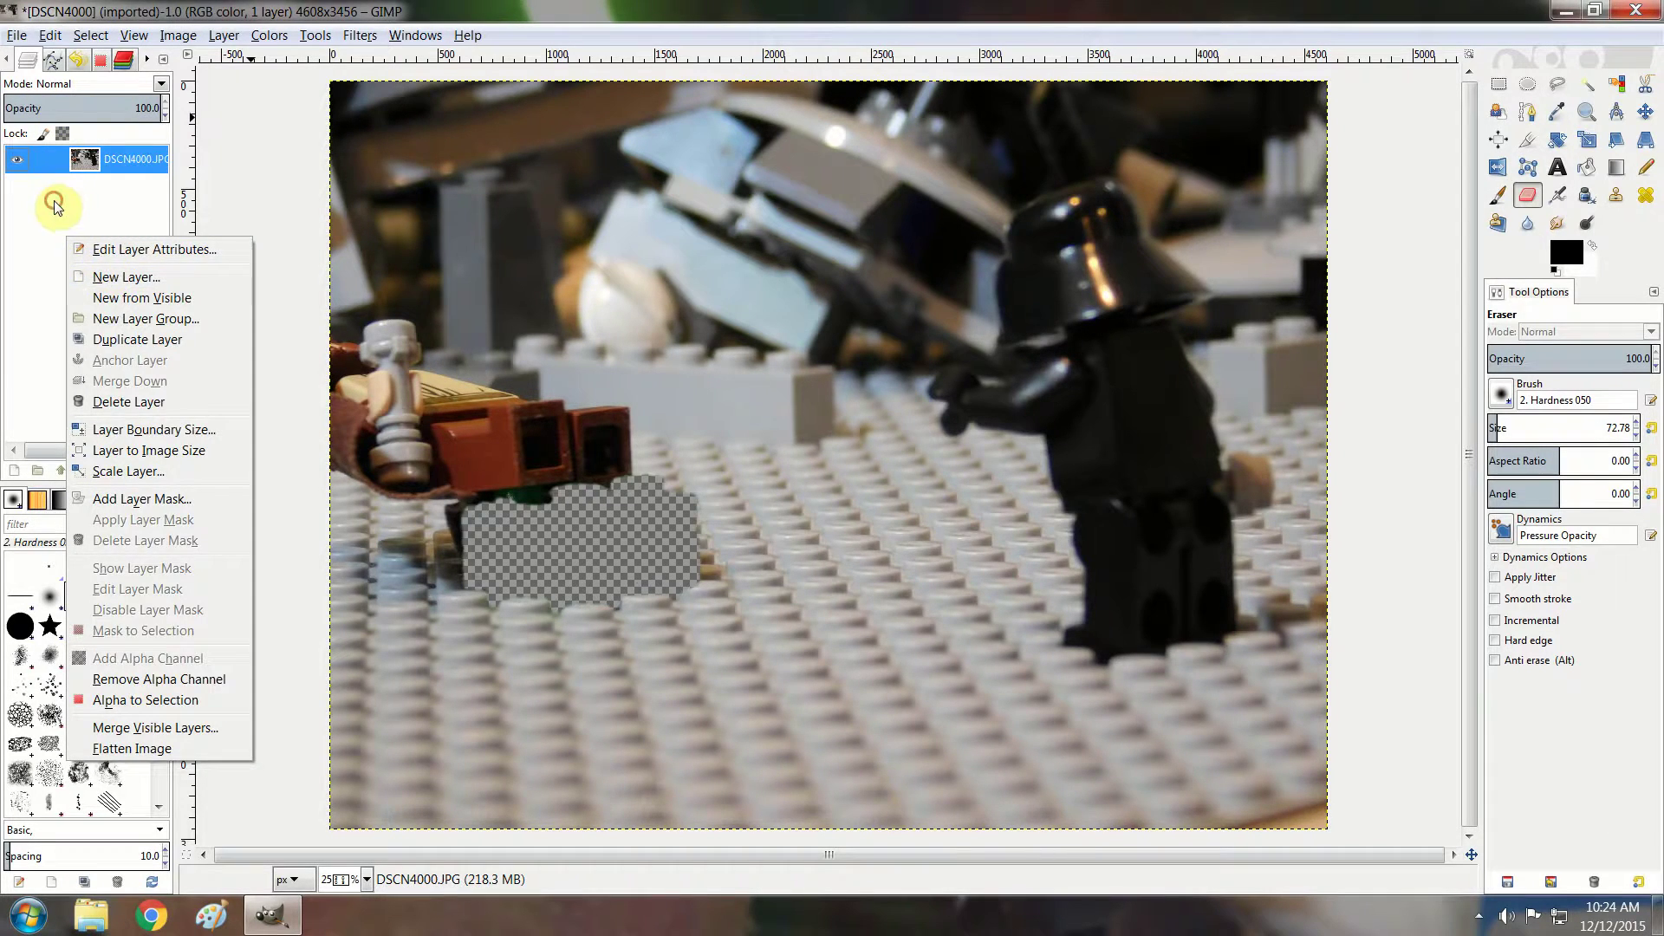
{"action": "left_click", "coordinate": [54, 200]}
{"action": "left_click", "coordinate": [45, 921]}
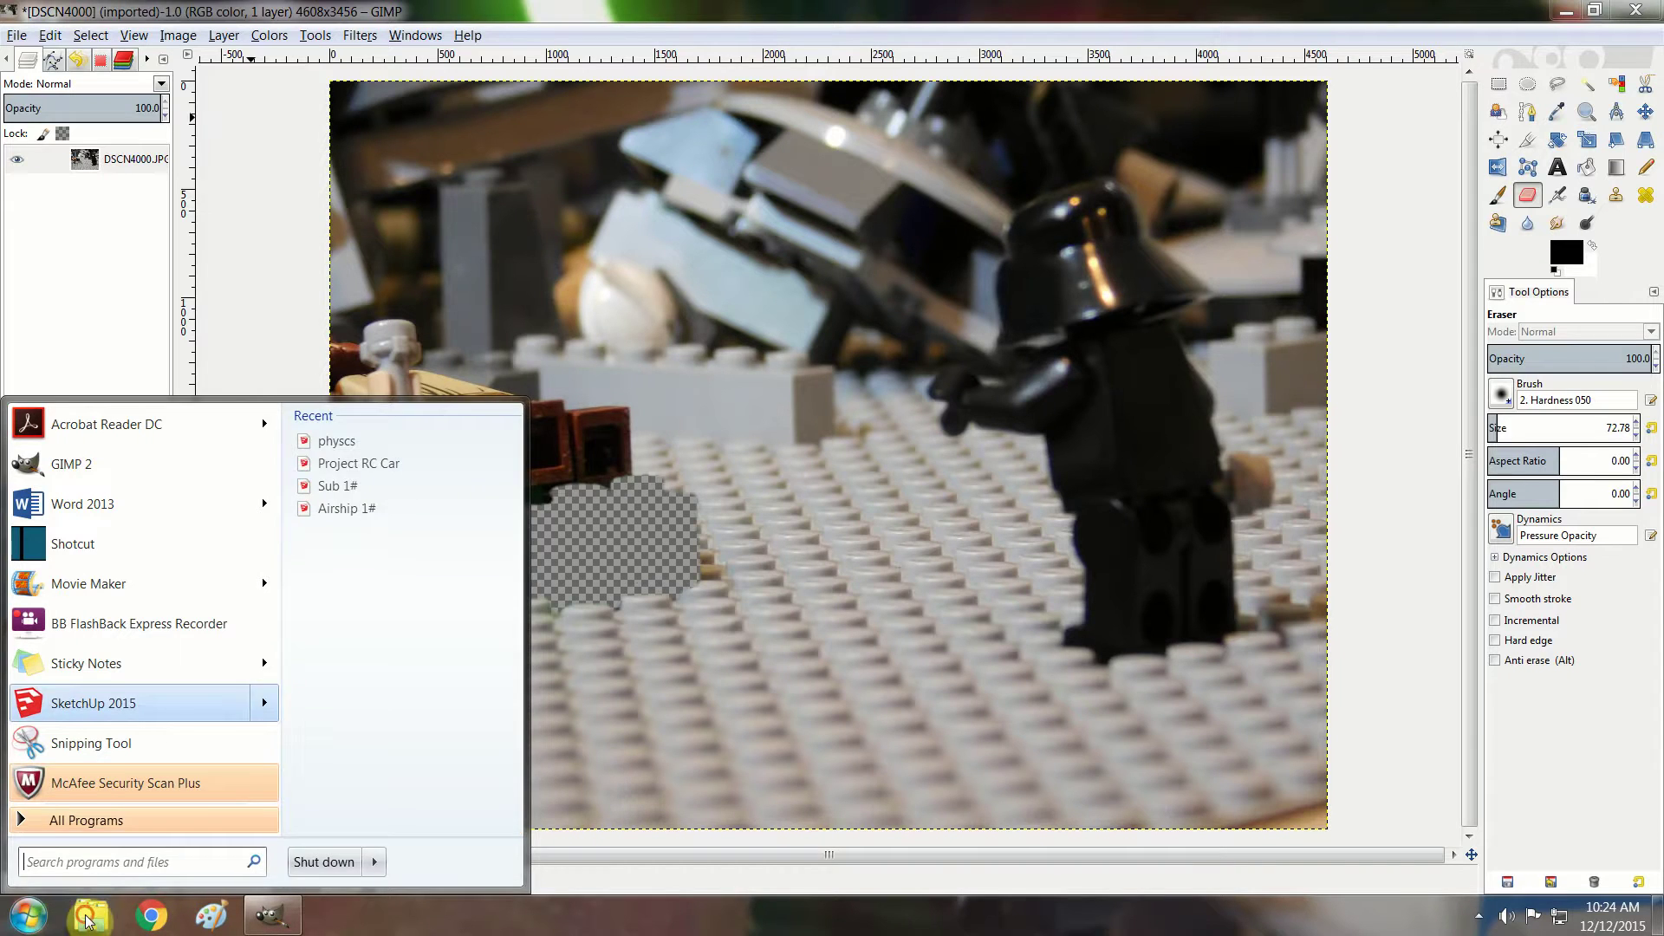
{"action": "key", "text": "Escape"}
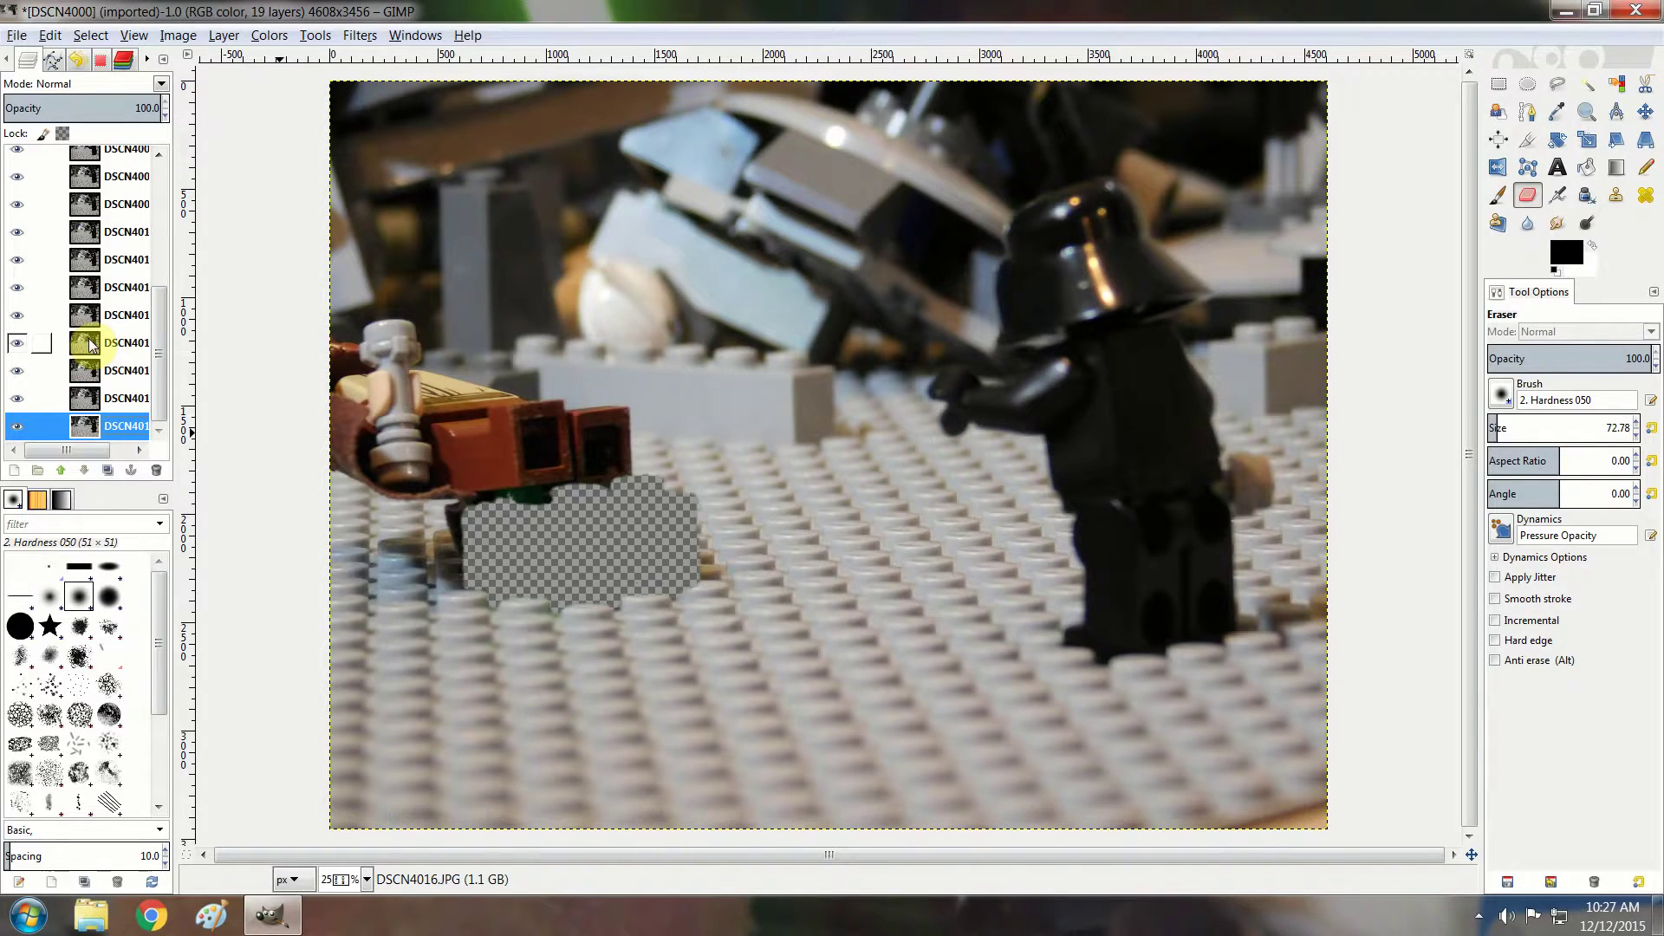
- Look through the layers stacked beneath DSCN4000, including DSCN4018 and DSCN4019, for a clean background plate
{"action": "scroll", "coordinate": [91, 345], "scroll_direction": "up", "scroll_amount": 5}
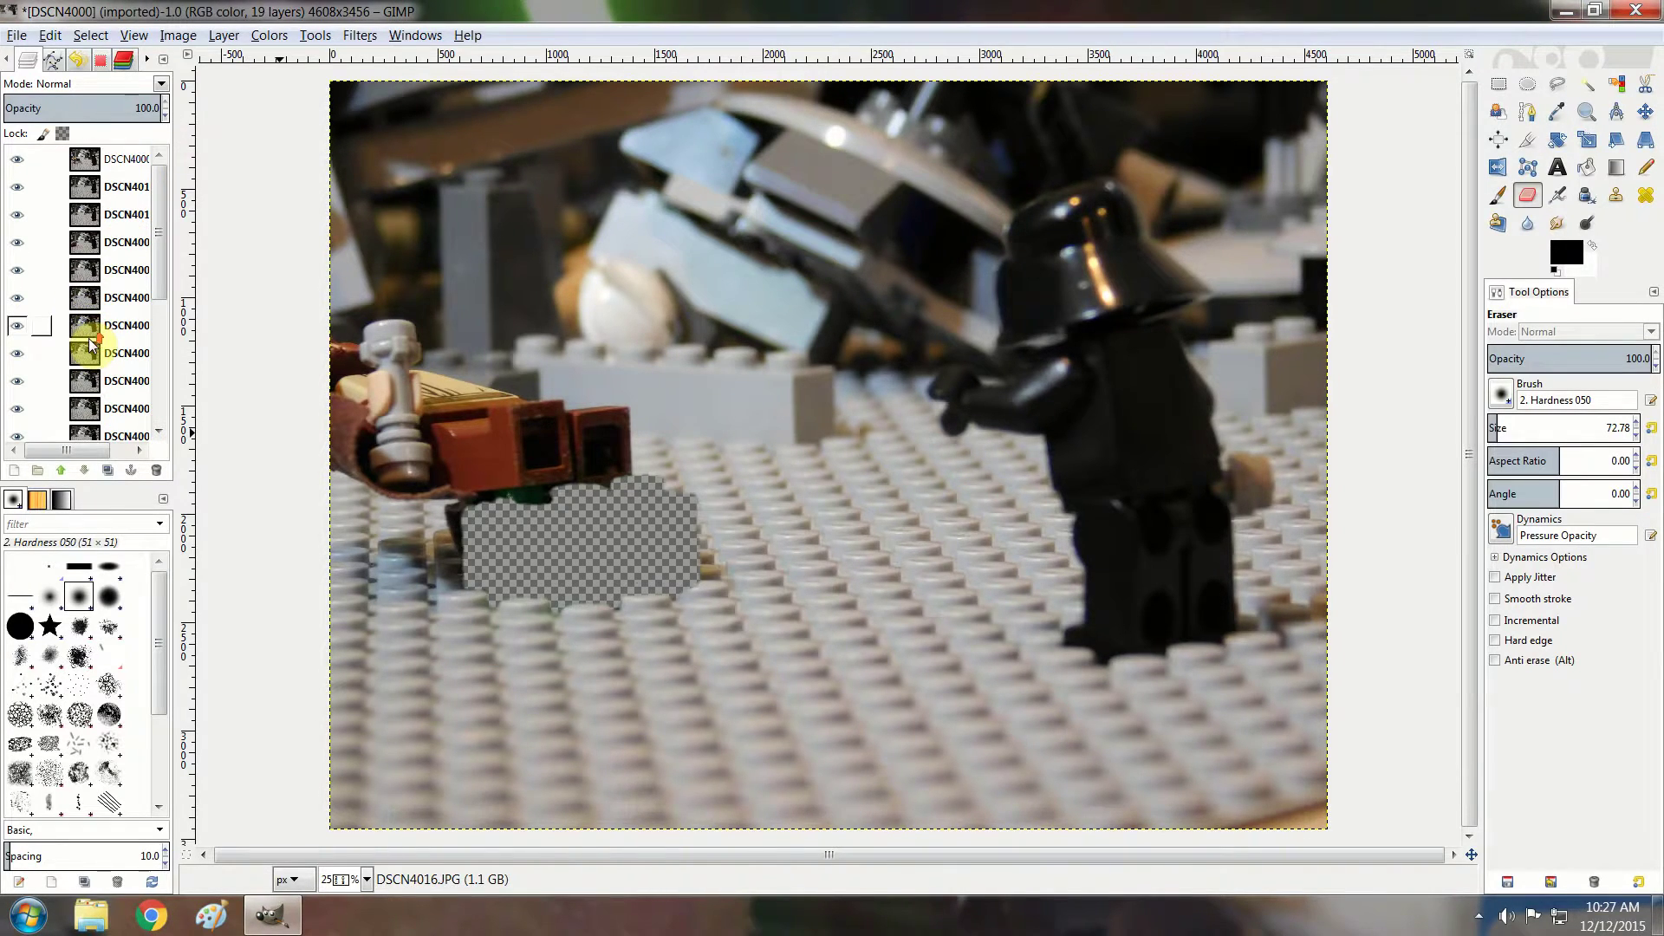
{"action": "left_click", "coordinate": [122, 187]}
{"action": "left_click", "coordinate": [113, 159]}
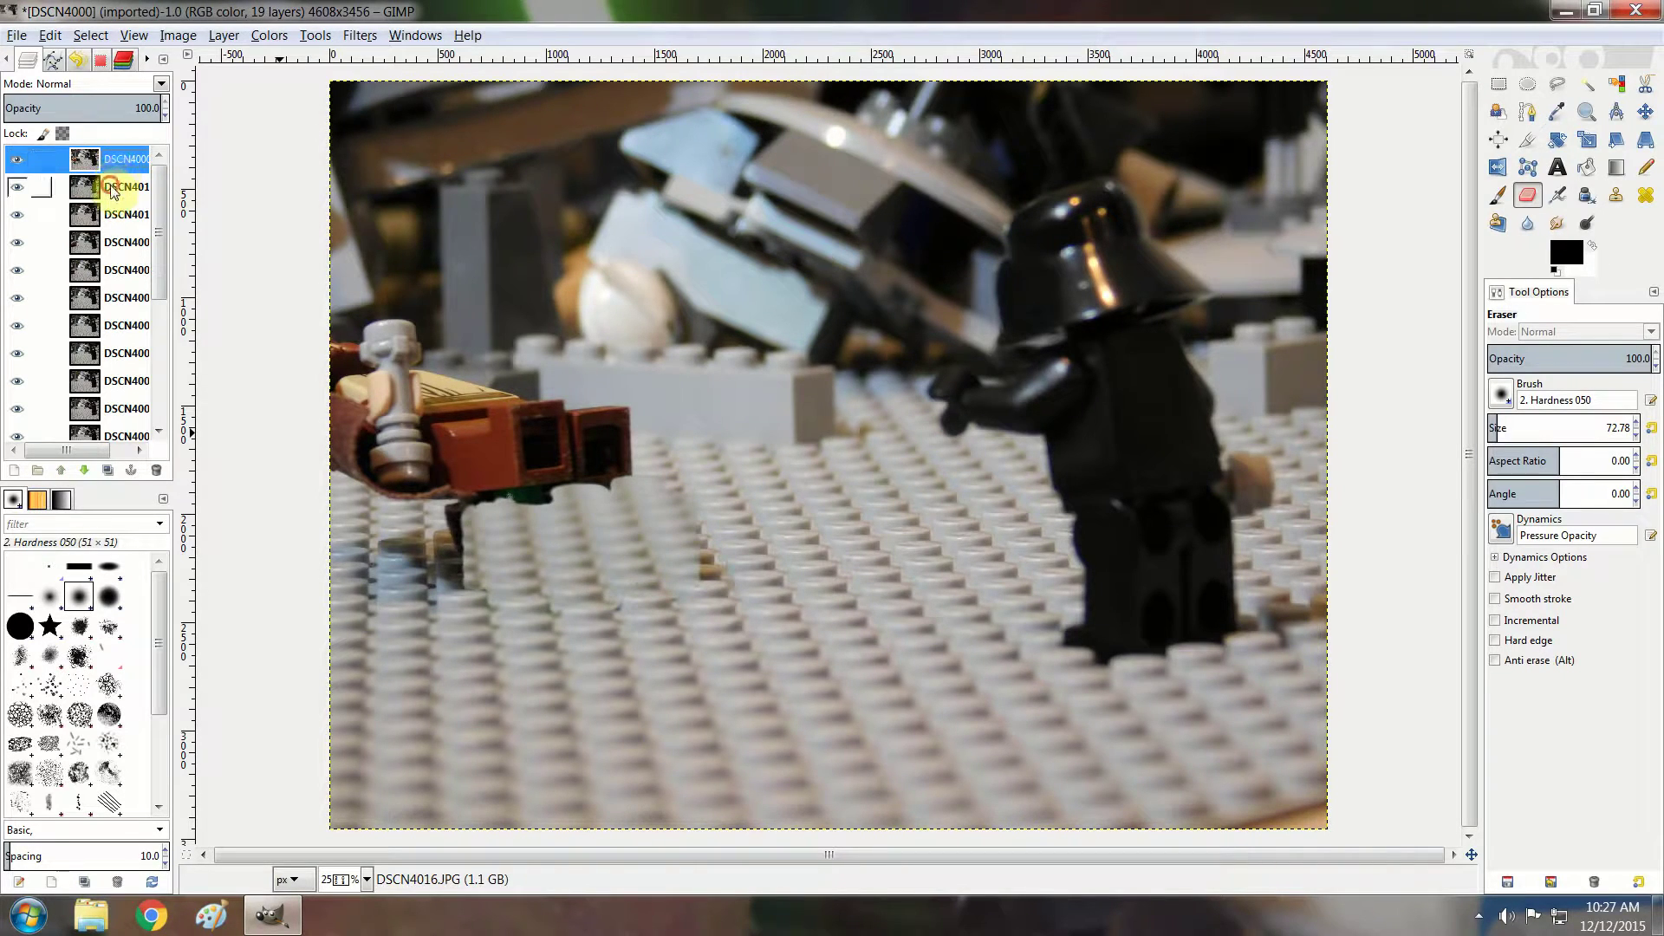
{"action": "left_click", "coordinate": [113, 187]}
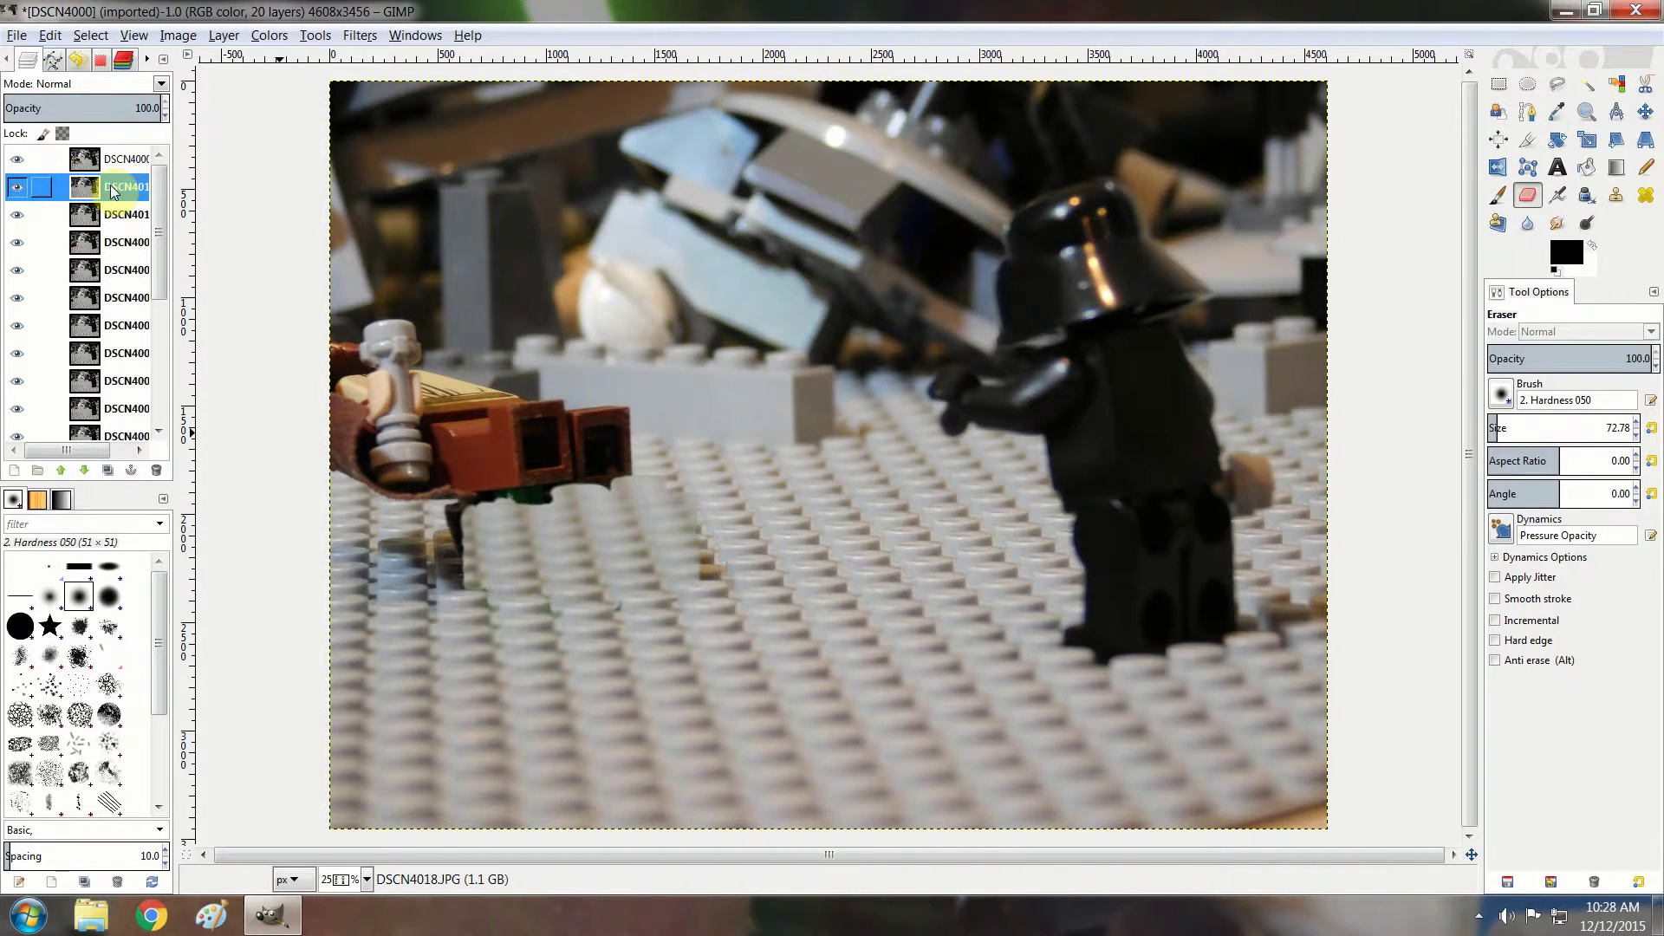
{"action": "left_click", "coordinate": [111, 214]}
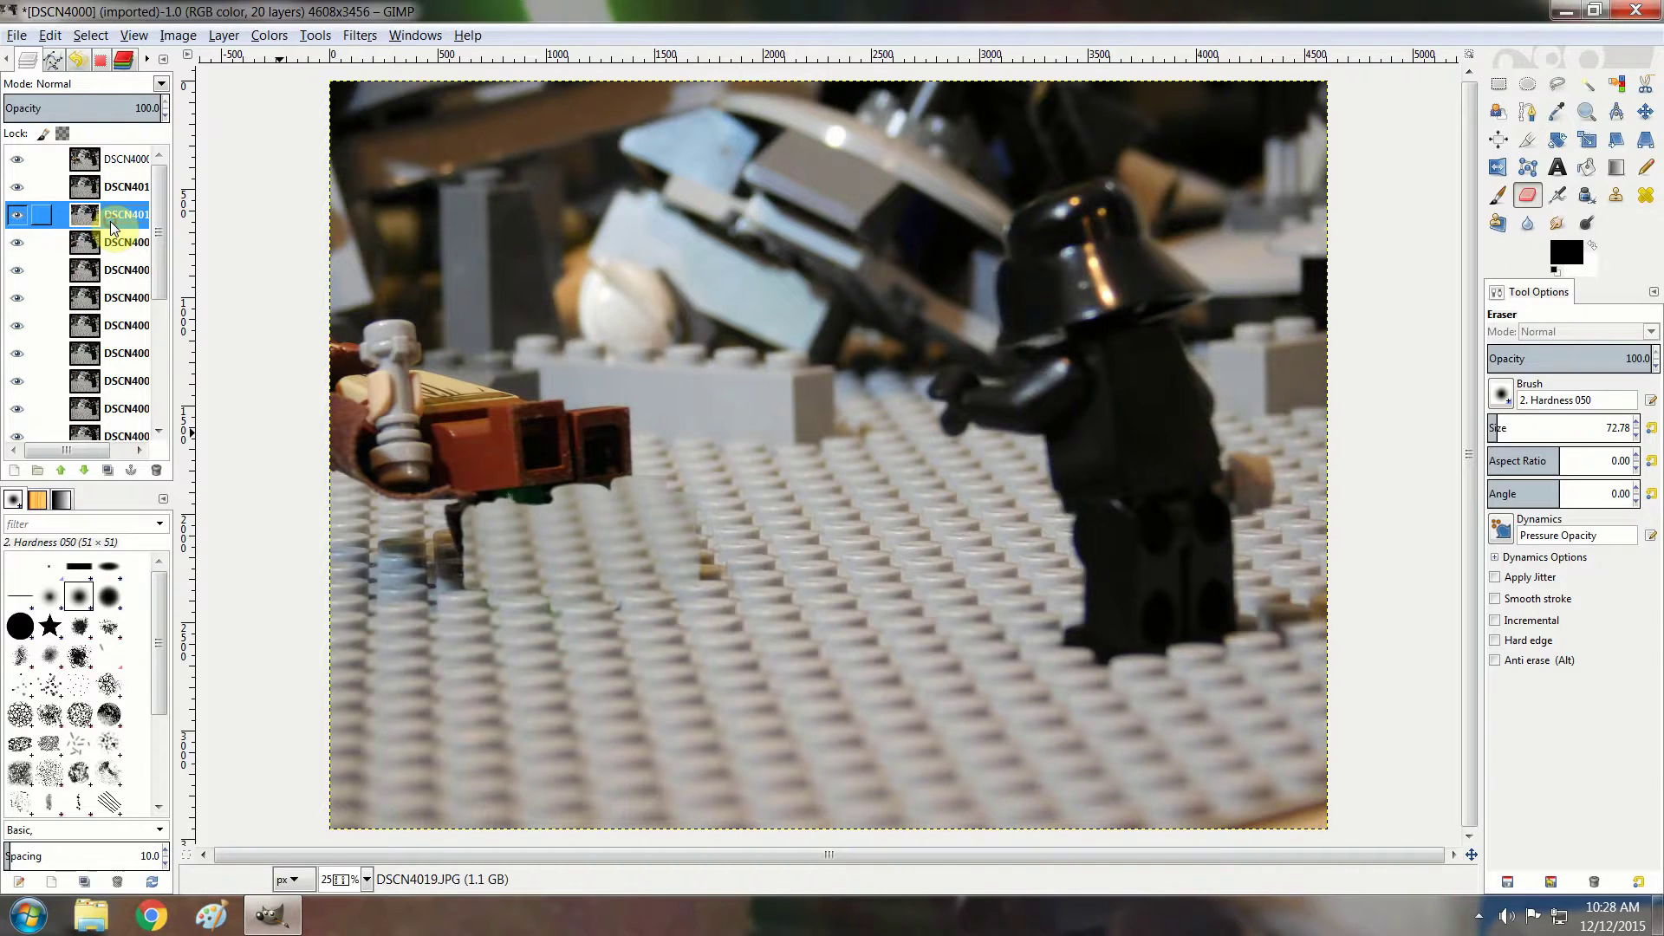
{"action": "scroll", "coordinate": [119, 227], "scroll_direction": "down", "scroll_amount": 3}
{"action": "scroll", "coordinate": [104, 260], "scroll_direction": "up", "scroll_amount": 3}
- Move alternative frame layers, including DSCN4001, directly beneath the DSCN4000 layer to fill the erased gap
{"action": "left_click", "coordinate": [119, 182]}
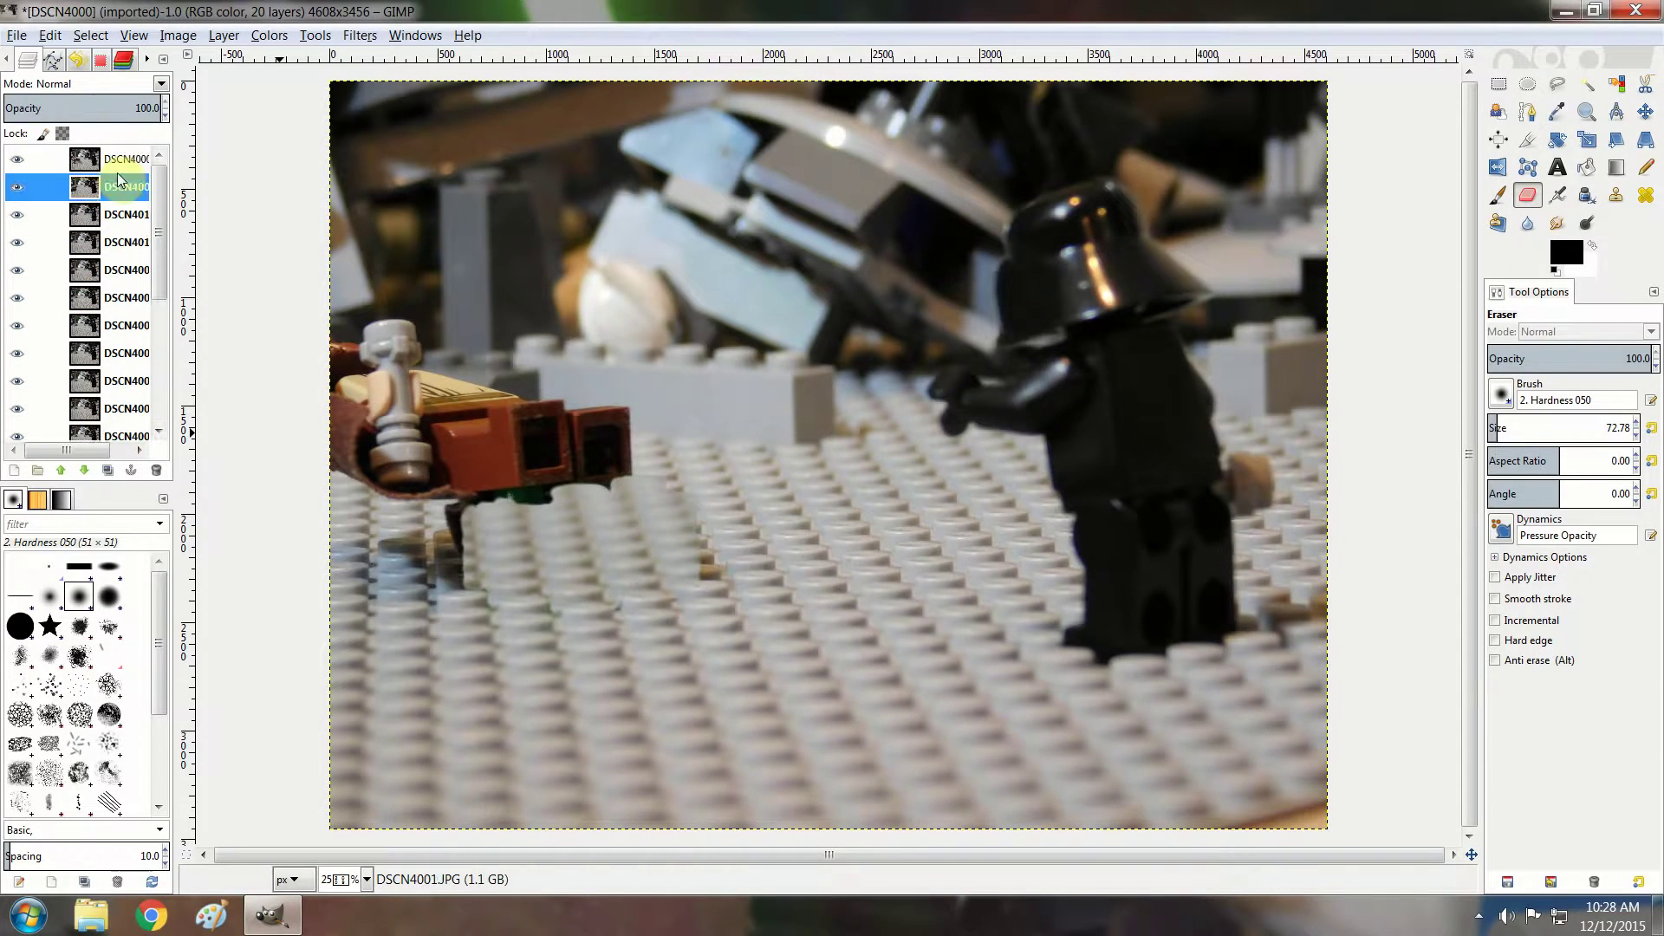
{"action": "left_click", "coordinate": [119, 160]}
{"action": "left_click", "coordinate": [116, 181]}
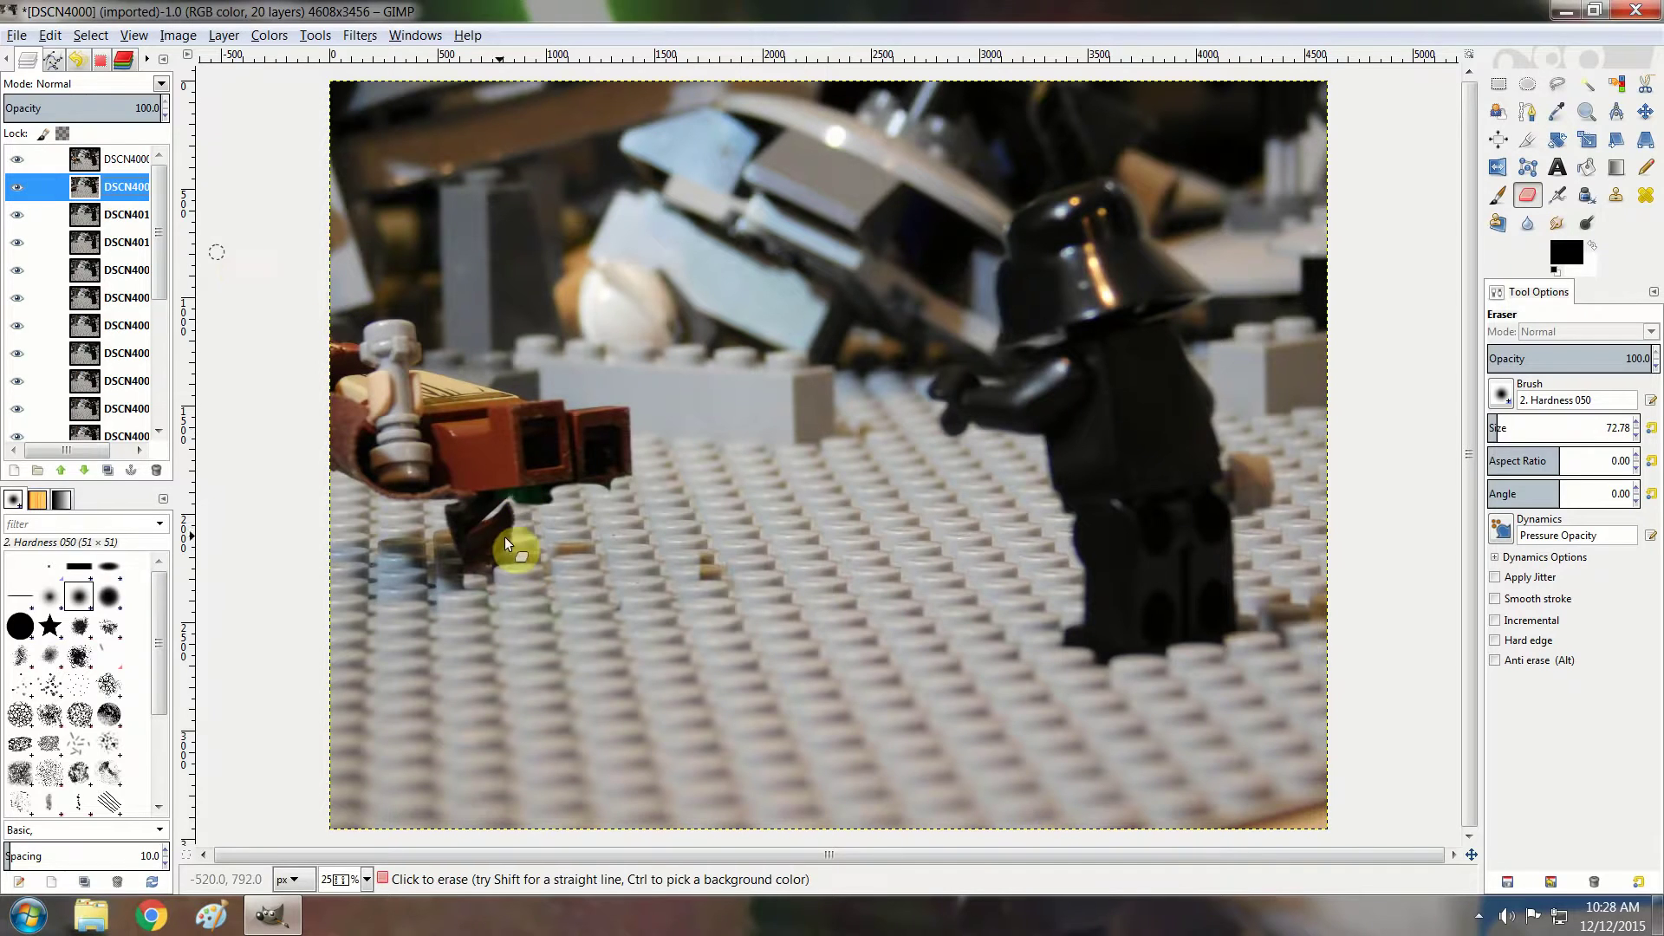
{"action": "left_click", "coordinate": [118, 216]}
{"action": "left_click_drag", "start_coordinate": [113, 272], "coordinate": [106, 179]}
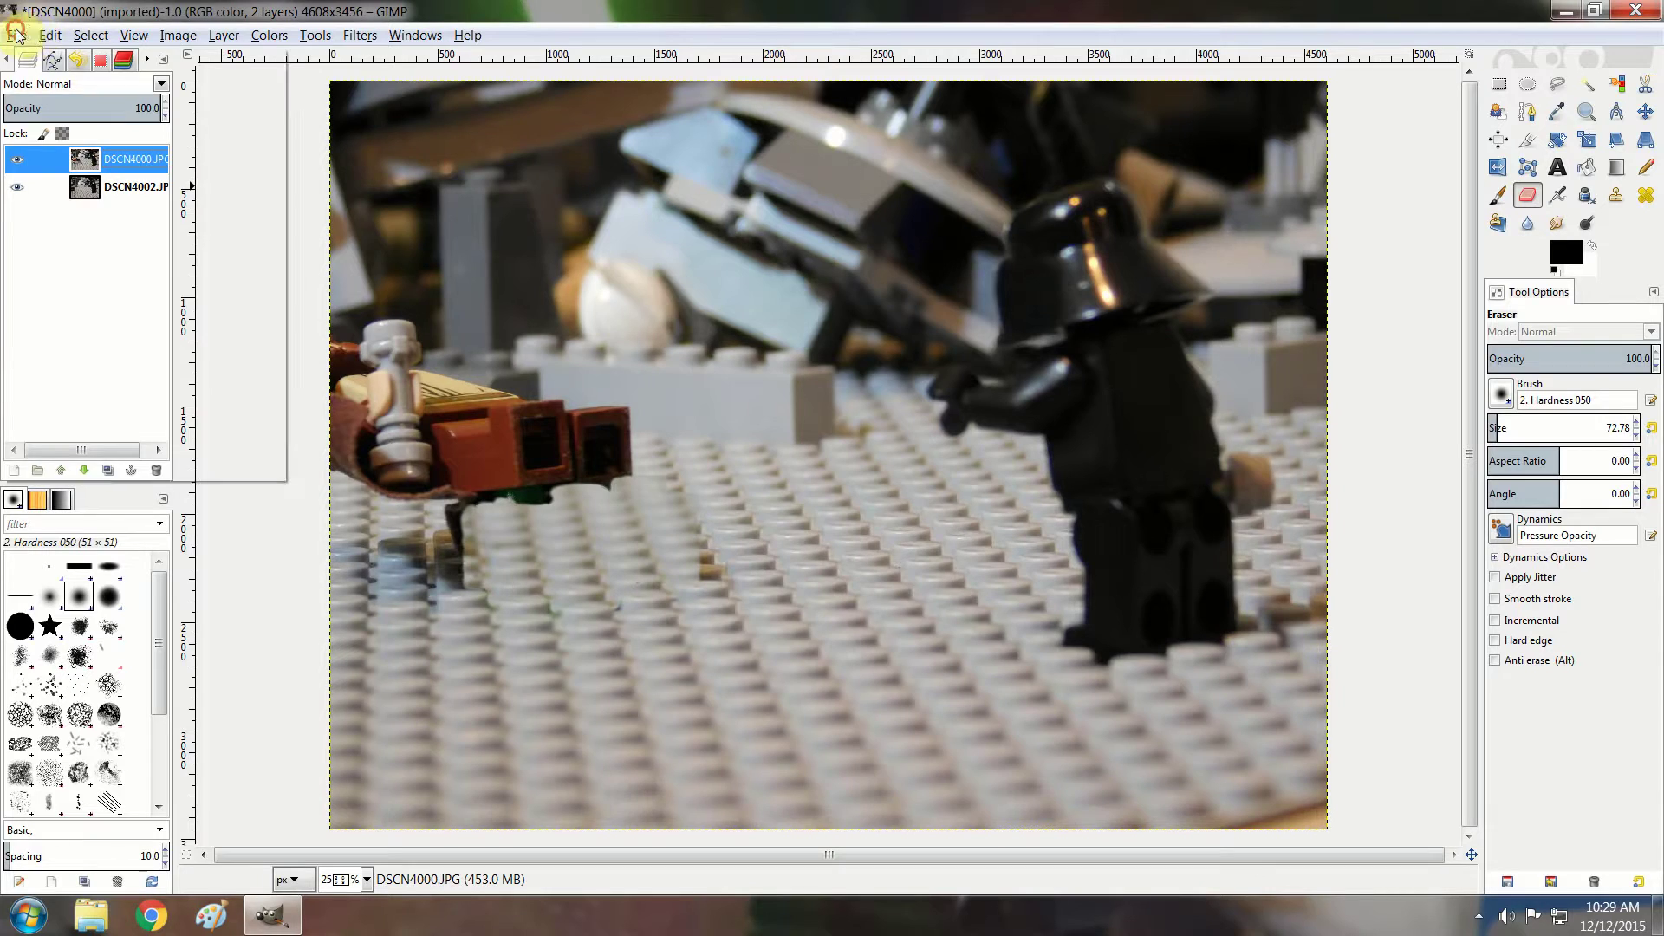
- Overwrite DSCN4000.JPG with the two-layer composite as a JPEG at quality 98
{"action": "left_click", "coordinate": [15, 34]}
{"action": "left_click", "coordinate": [90, 279]}
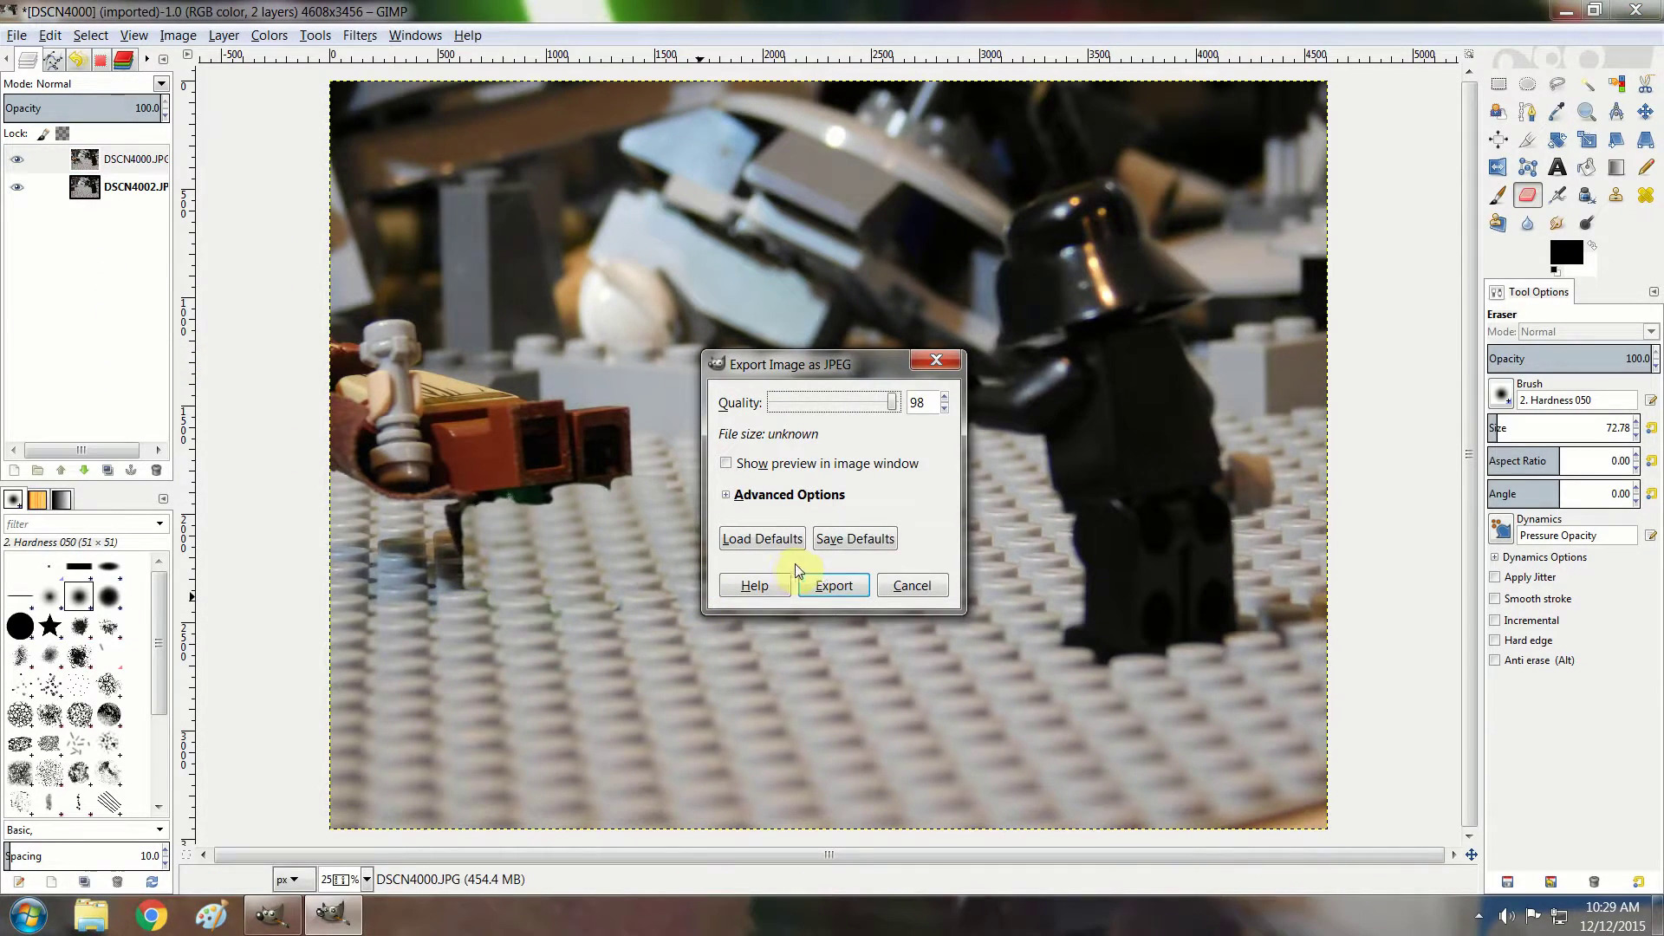
{"action": "left_click", "coordinate": [836, 586]}
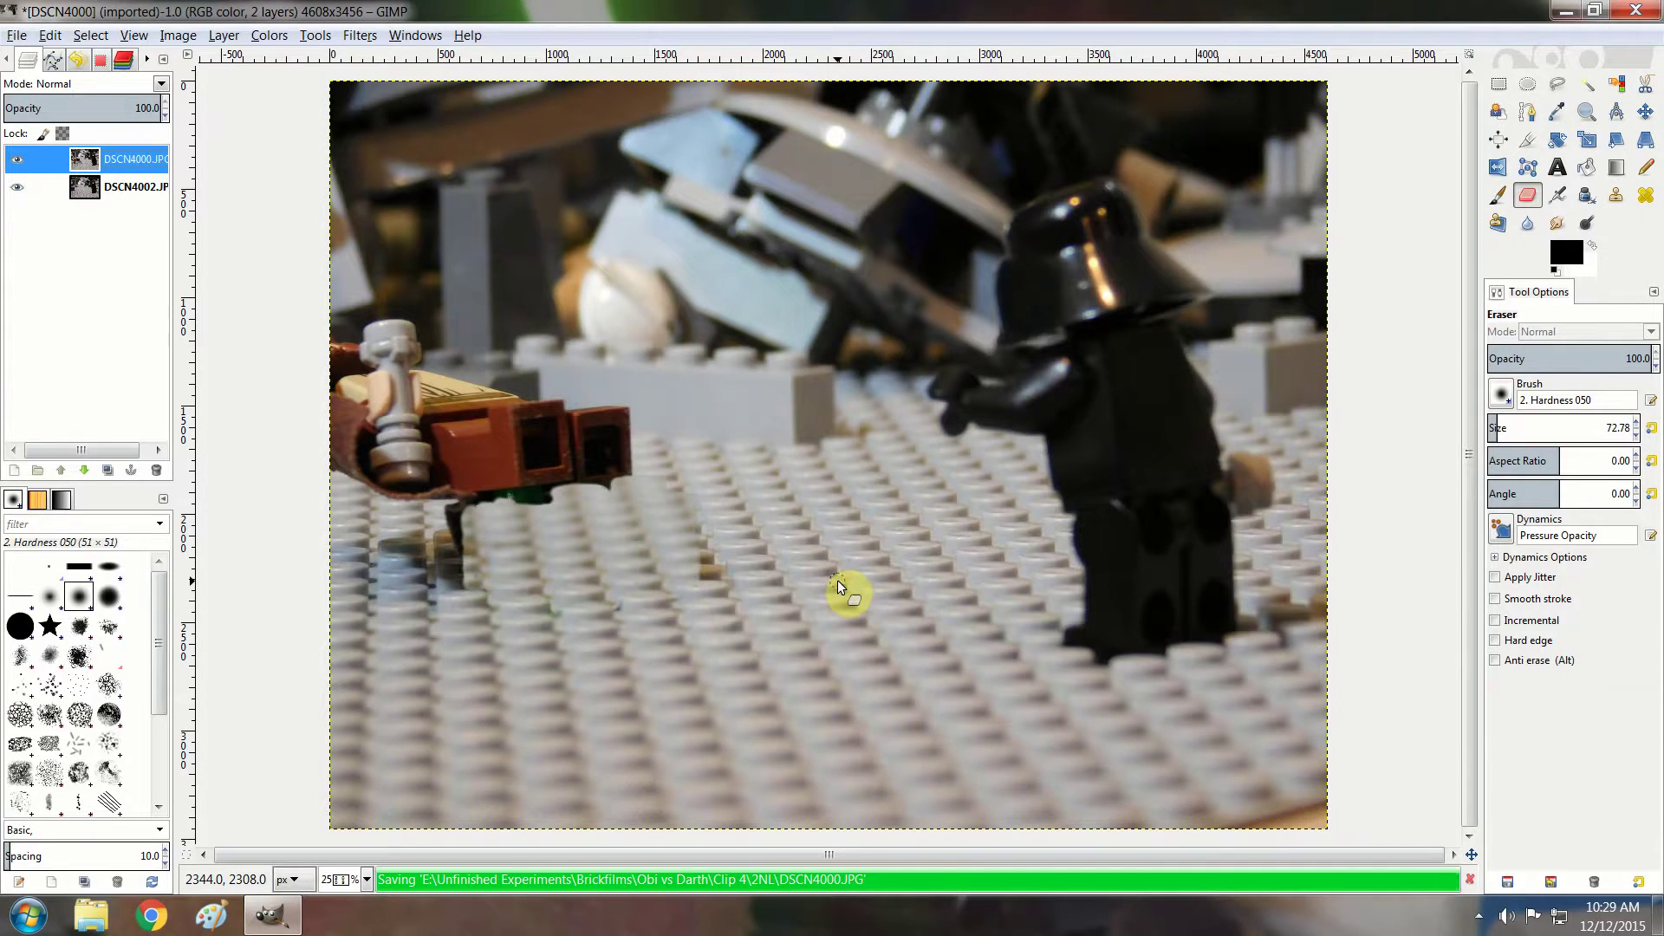
- Quit GIMP and discard the unsaved layer changes
{"action": "right_click", "coordinate": [566, 491]}
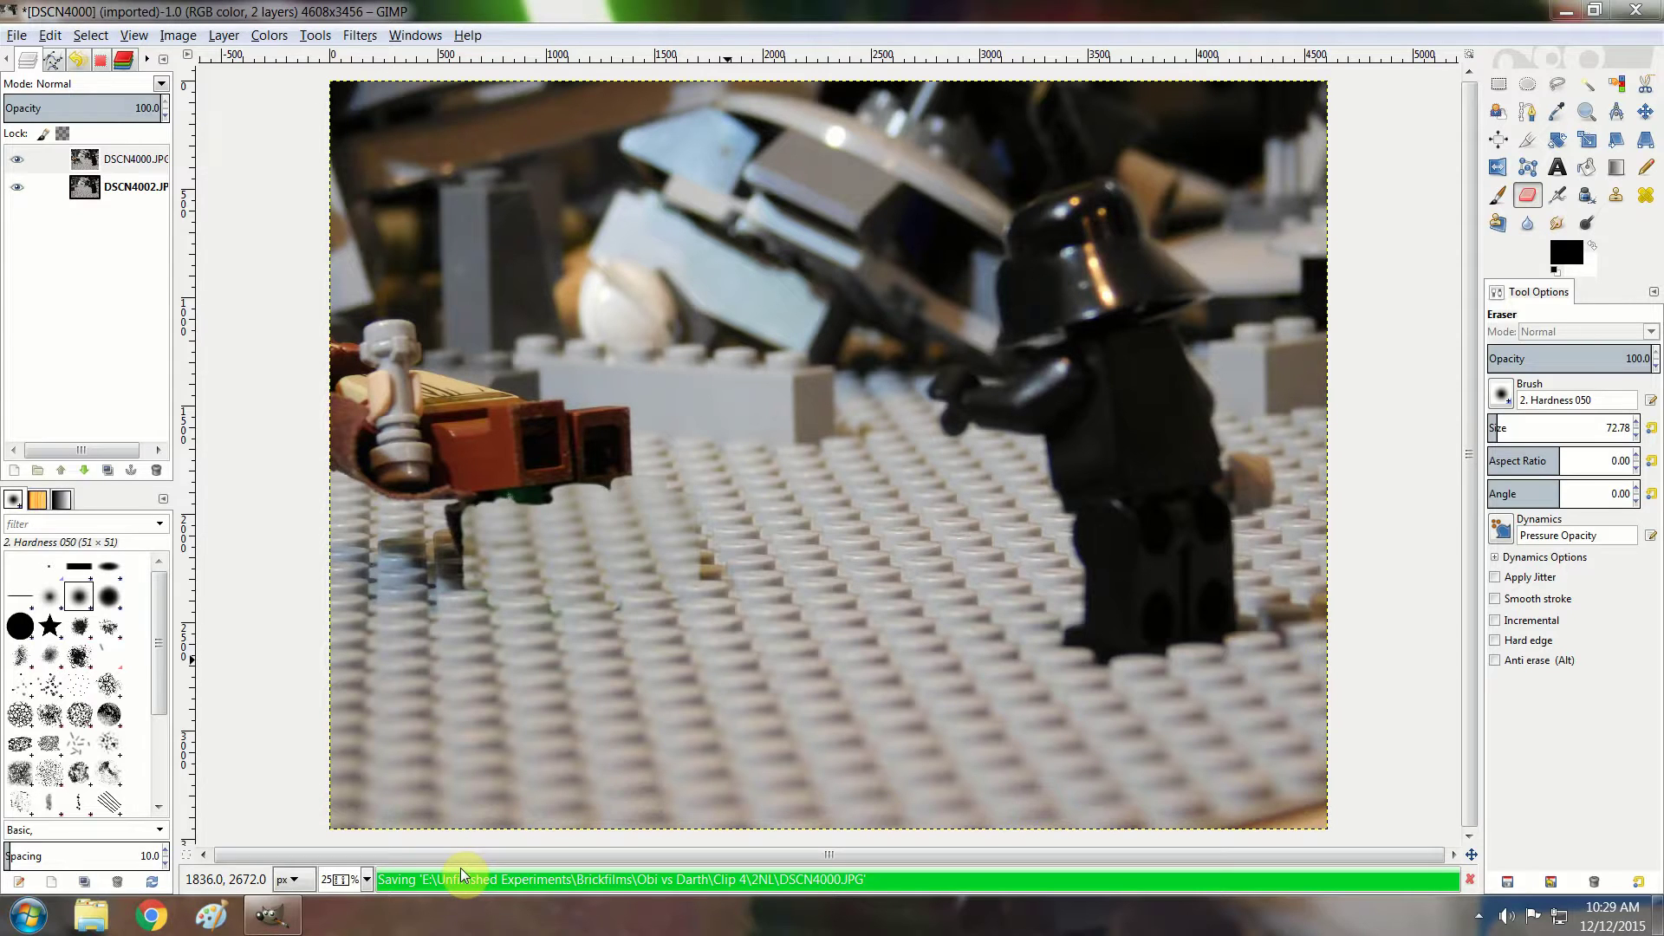
{"action": "left_click", "coordinate": [1636, 9]}
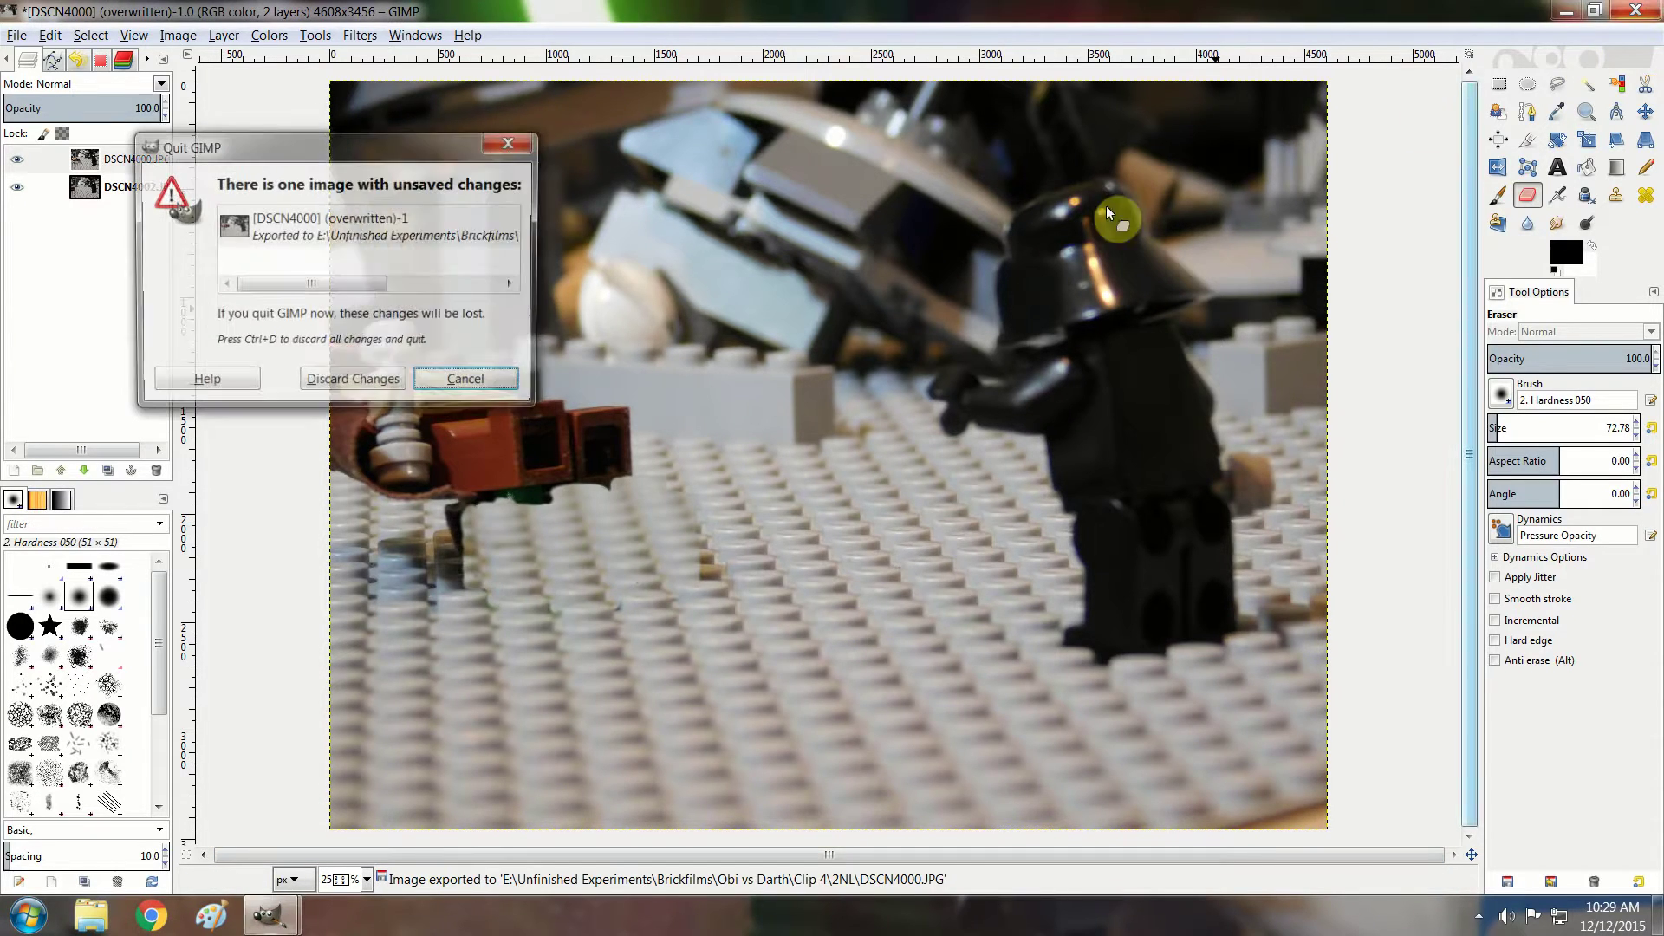
{"action": "left_click", "coordinate": [326, 380]}
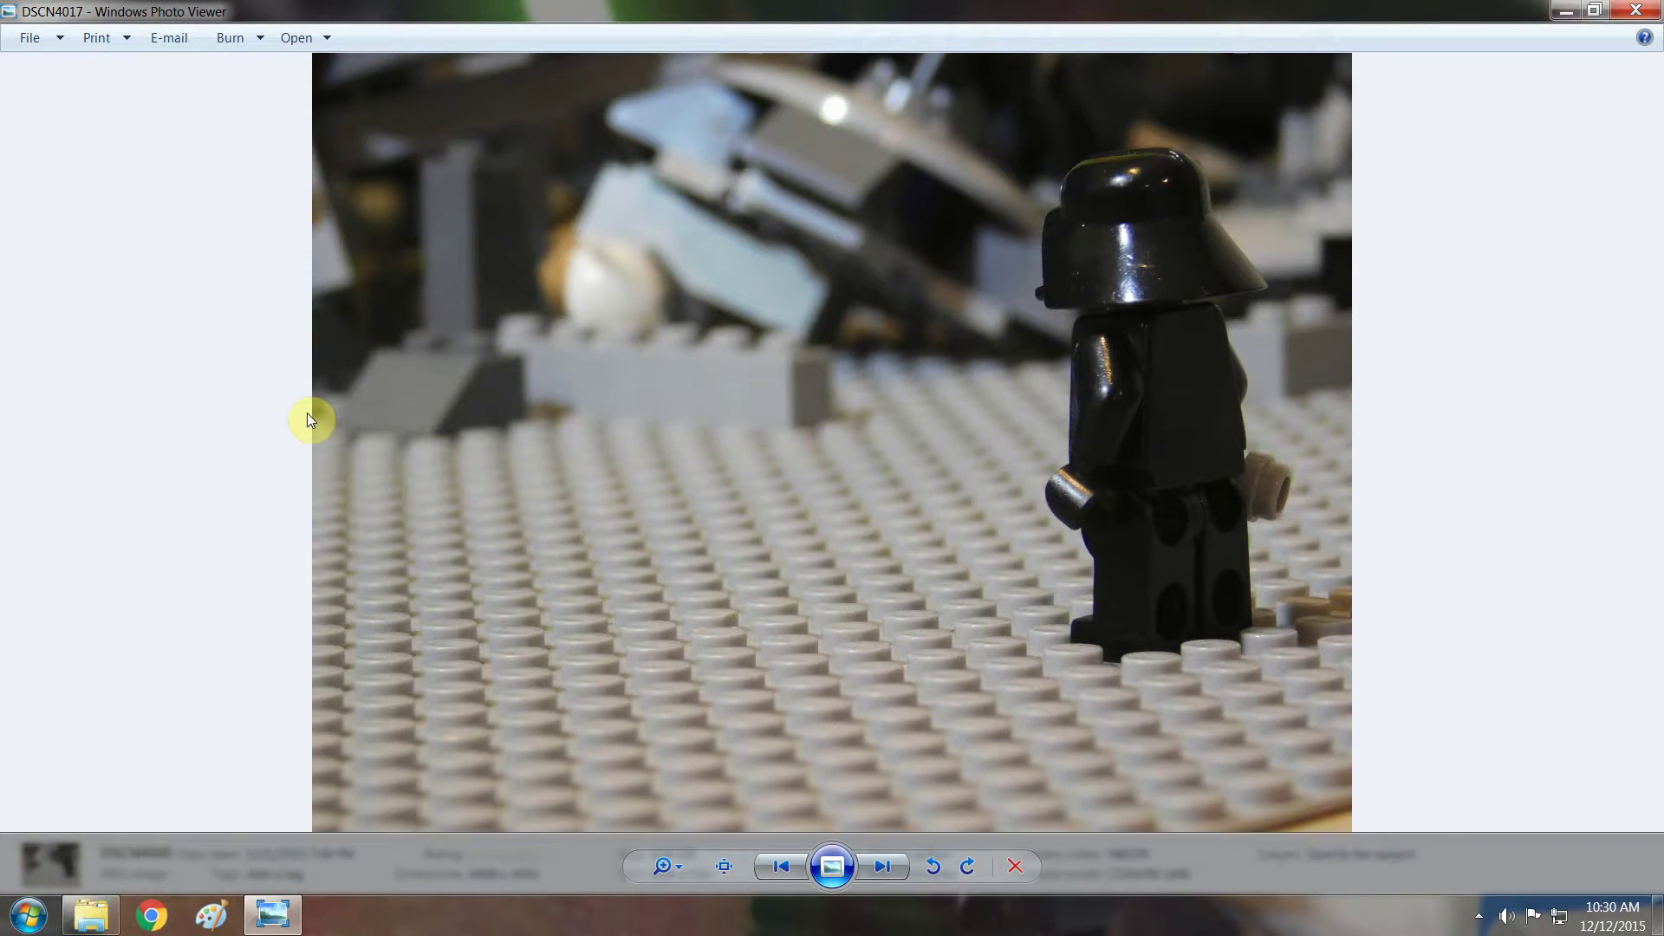
- Review the clip's frames backward from DSCN4017 to DSCN4005 and forward to DSCN4011, then close the photo viewer
{"action": "key", "text": "Left"}
{"action": "key", "text": "Left"}
{"action": "key", "text": "Left"}
{"action": "key", "text": "Left"}
{"action": "key", "text": "Left"}
{"action": "key", "text": "Left"}
{"action": "key", "text": "Left"}
{"action": "key", "text": "Left"}
{"action": "key", "text": "Left"}
{"action": "key", "text": "Left"}
{"action": "key", "text": "Left"}
{"action": "key", "text": "Left"}
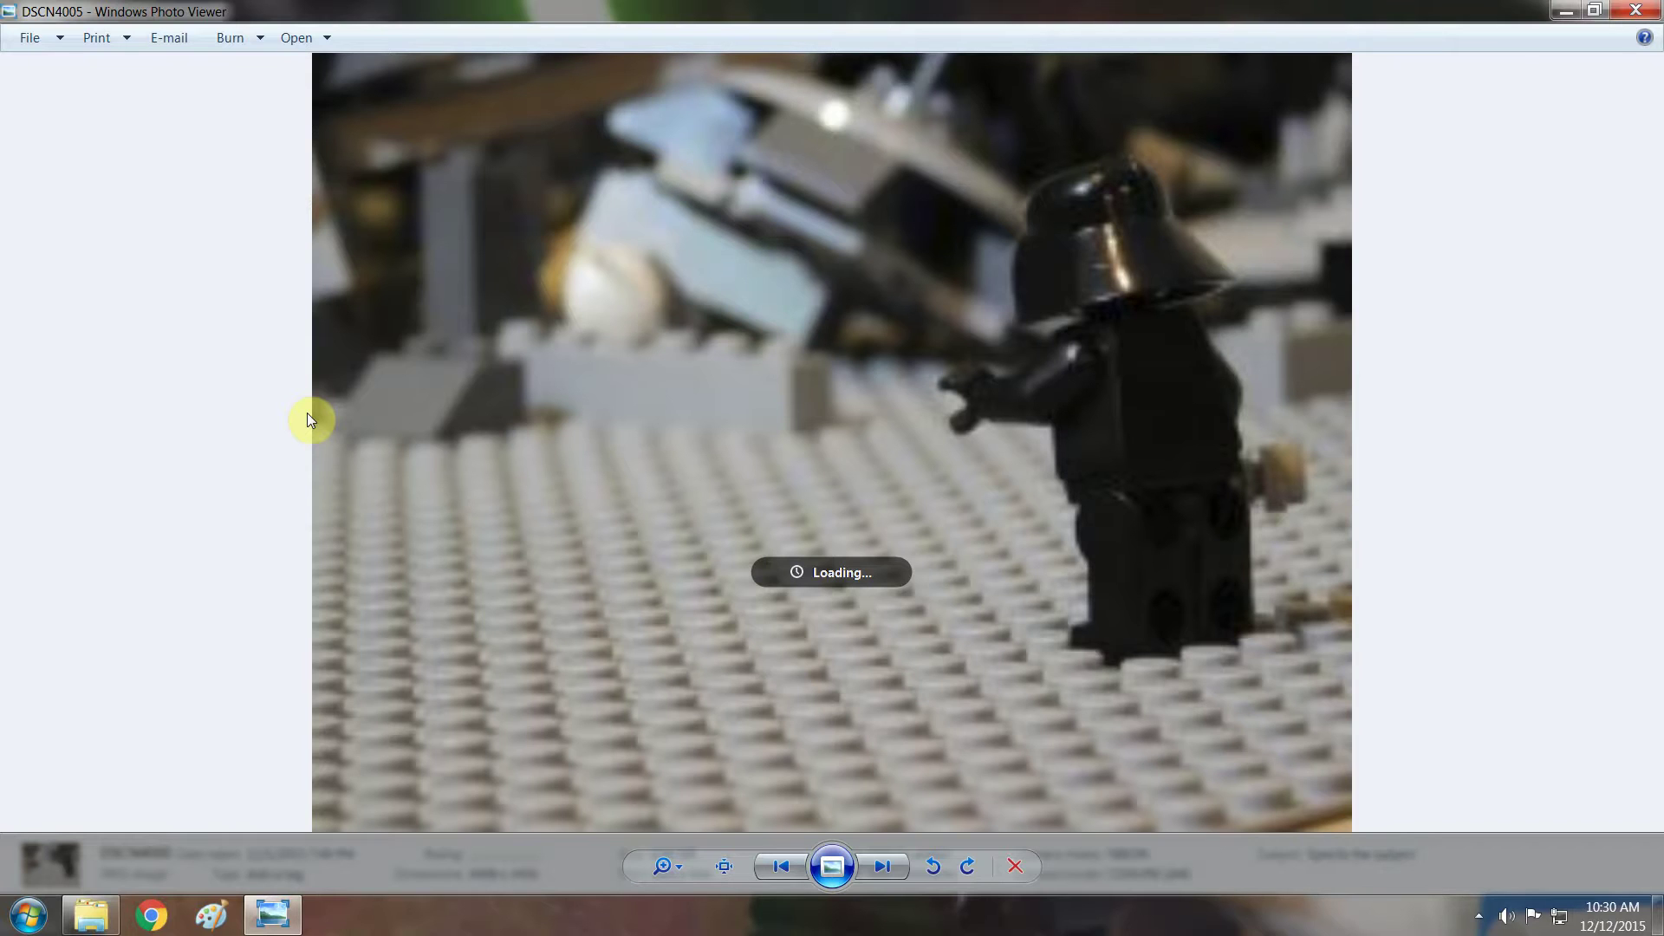
{"action": "key", "text": "Right"}
{"action": "key", "text": "Right"}
{"action": "key", "text": "Right"}
{"action": "key", "text": "Right"}
{"action": "key", "text": "Right"}
{"action": "key", "text": "Right"}
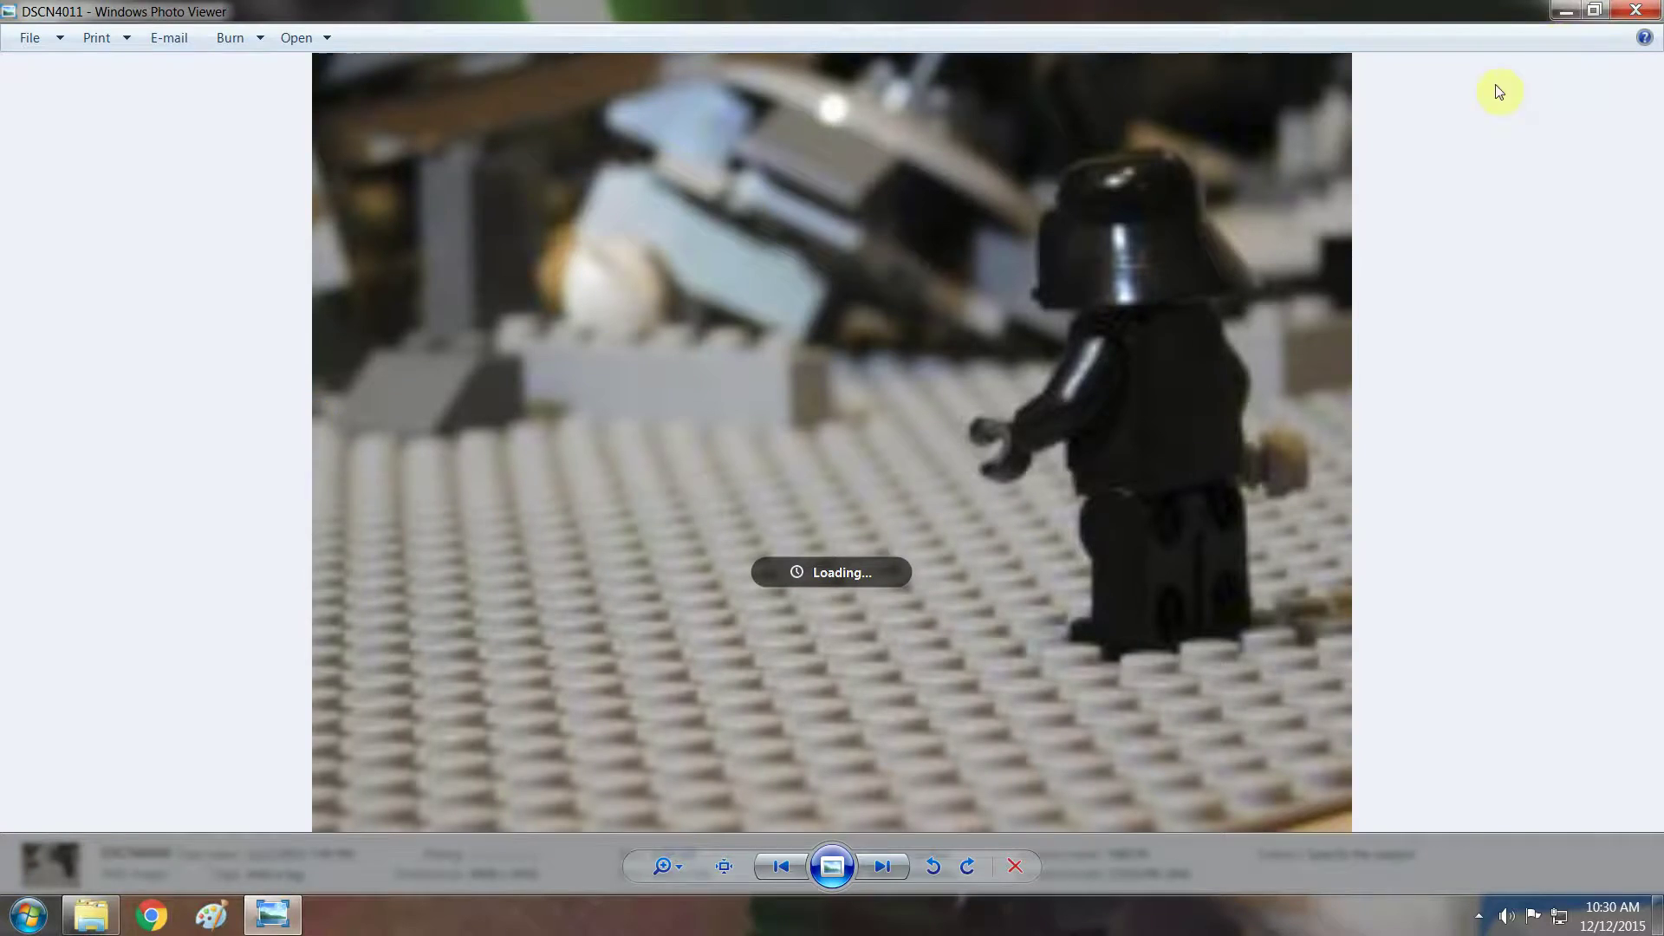
{"action": "key", "text": "alt+F4"}
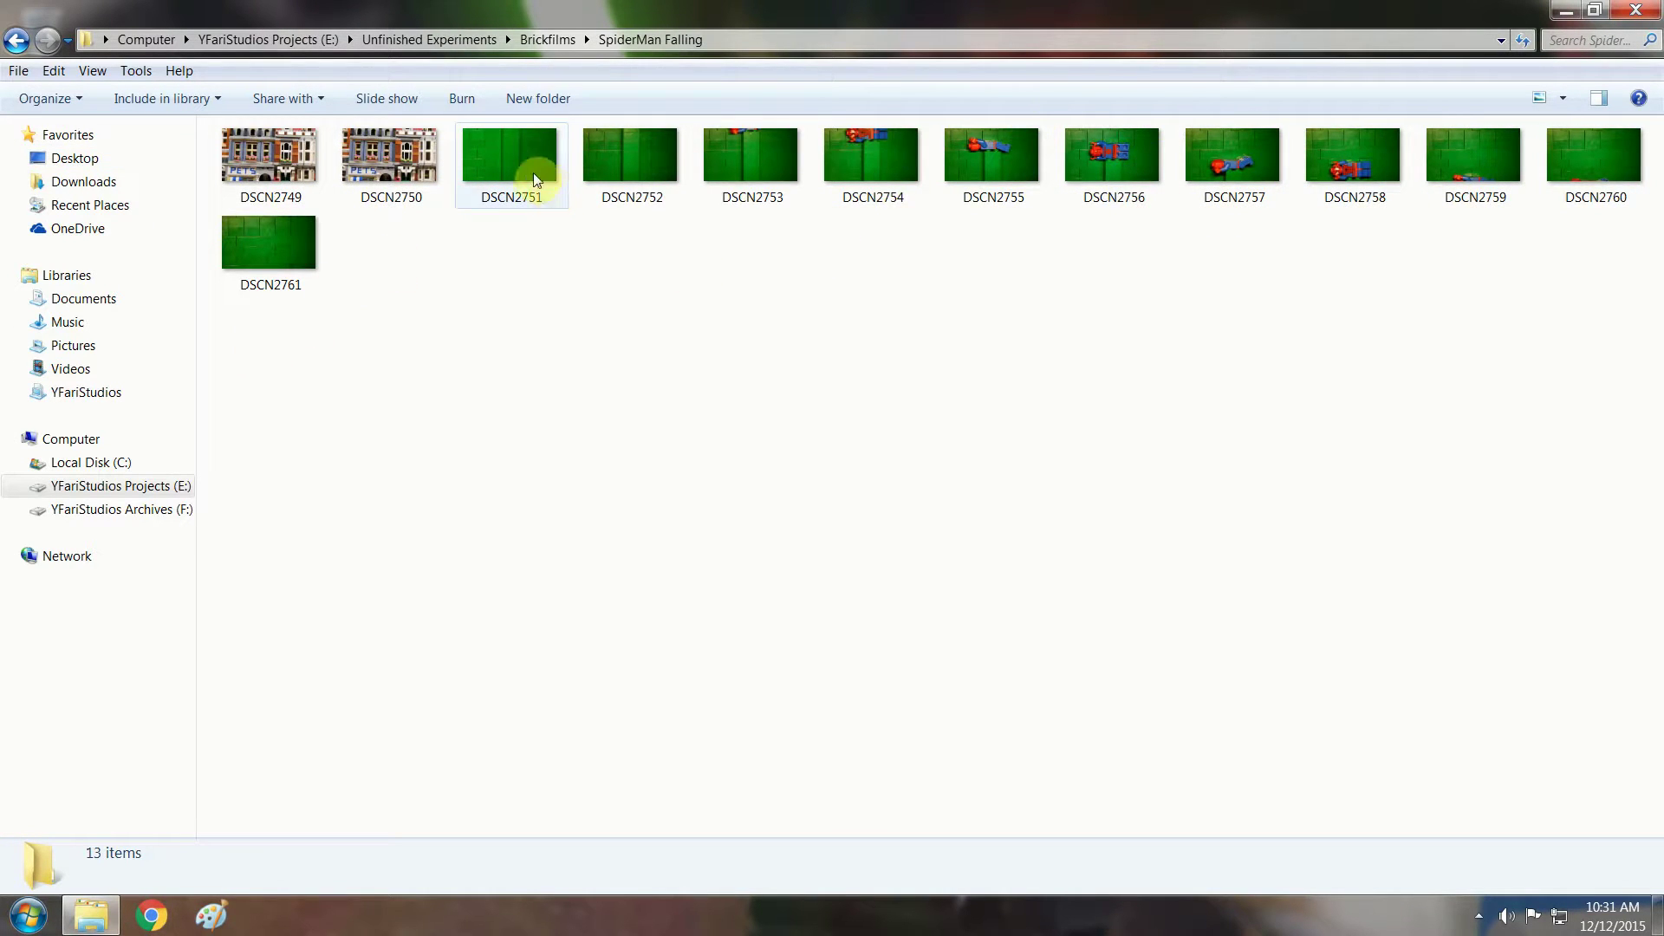
- Open DSCN2757 from the SpiderMan Falling folder in GIMP and add an alpha channel to its layer
{"action": "left_click", "coordinate": [997, 176]}
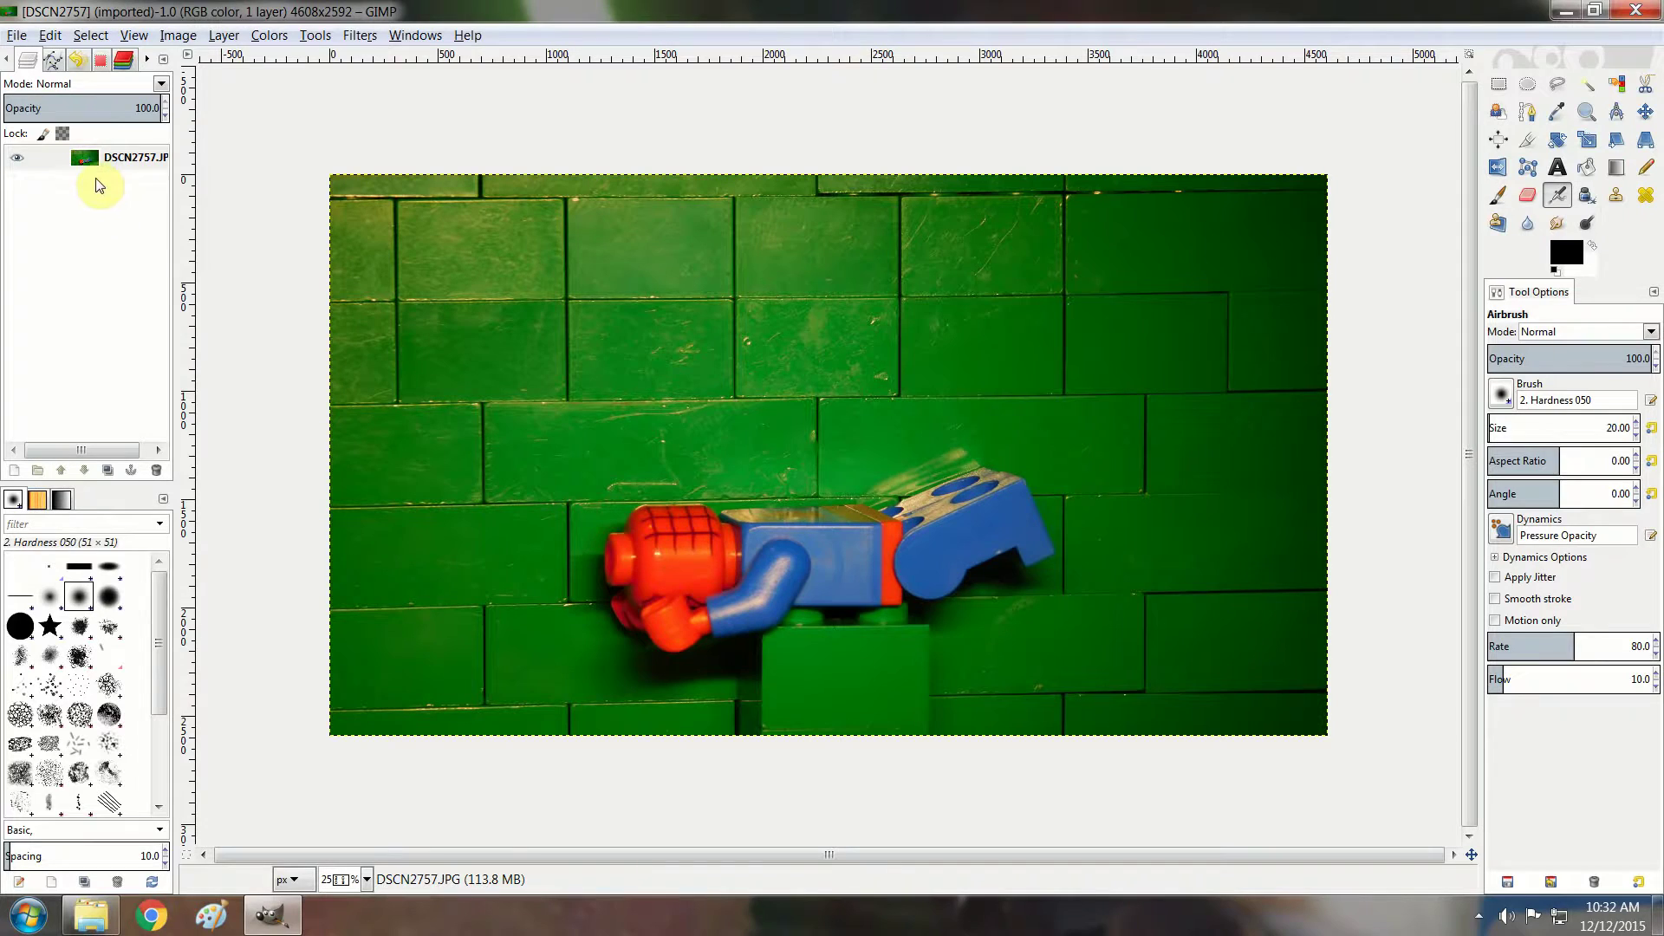
{"action": "right_click", "coordinate": [98, 164]}
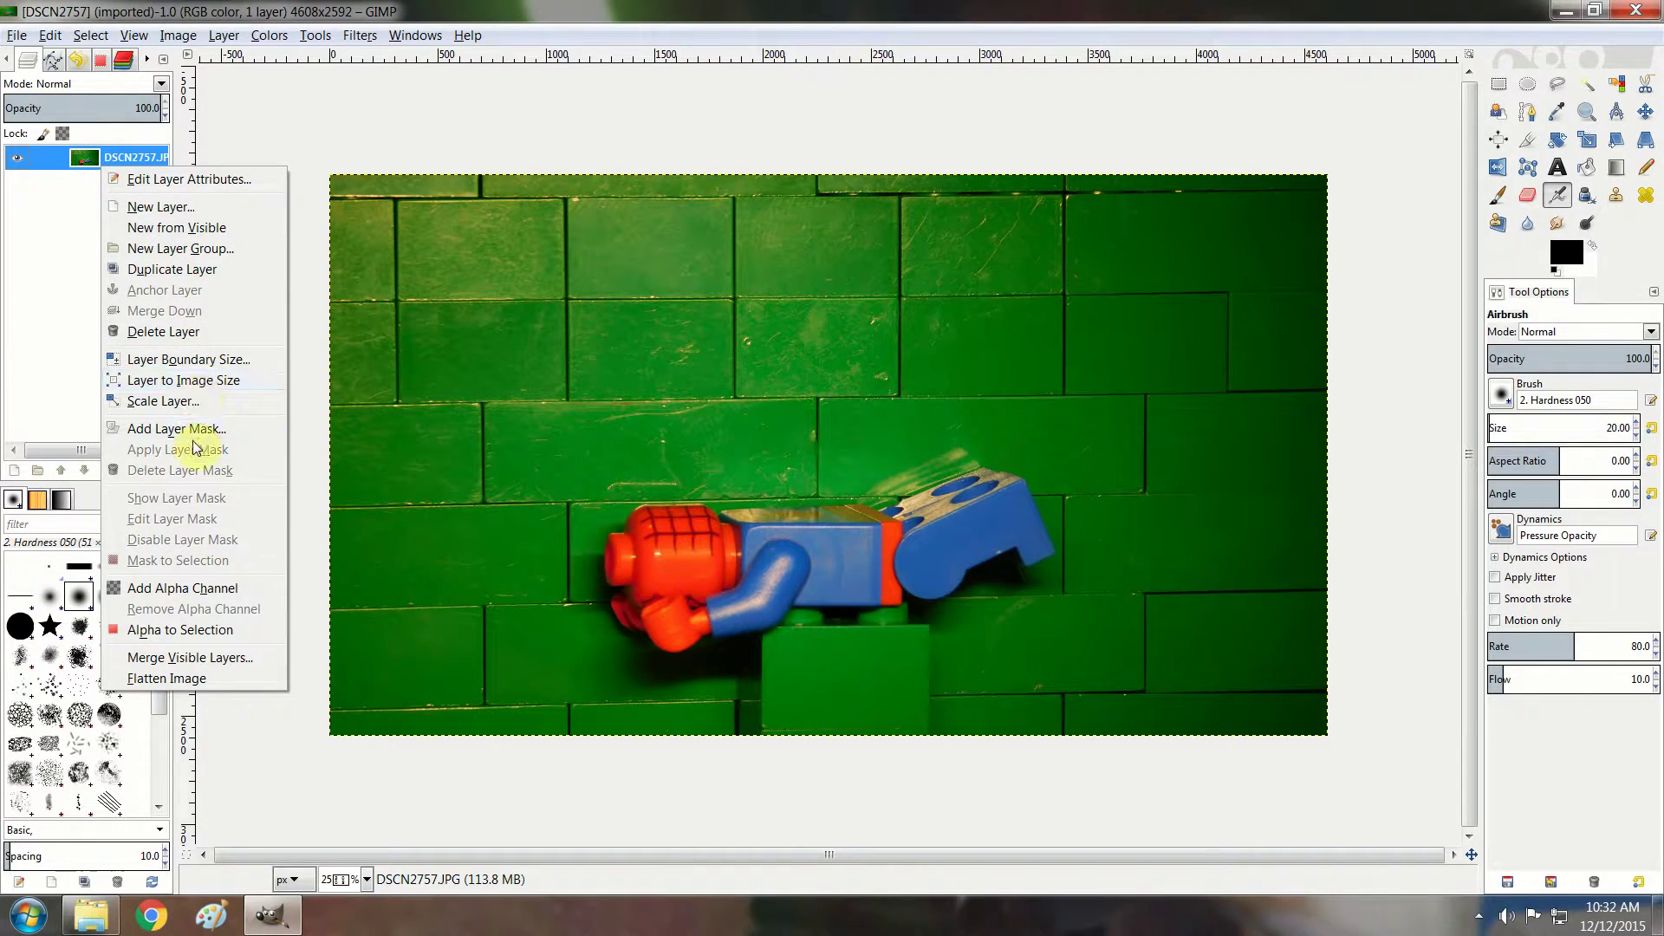
{"action": "left_click", "coordinate": [184, 593]}
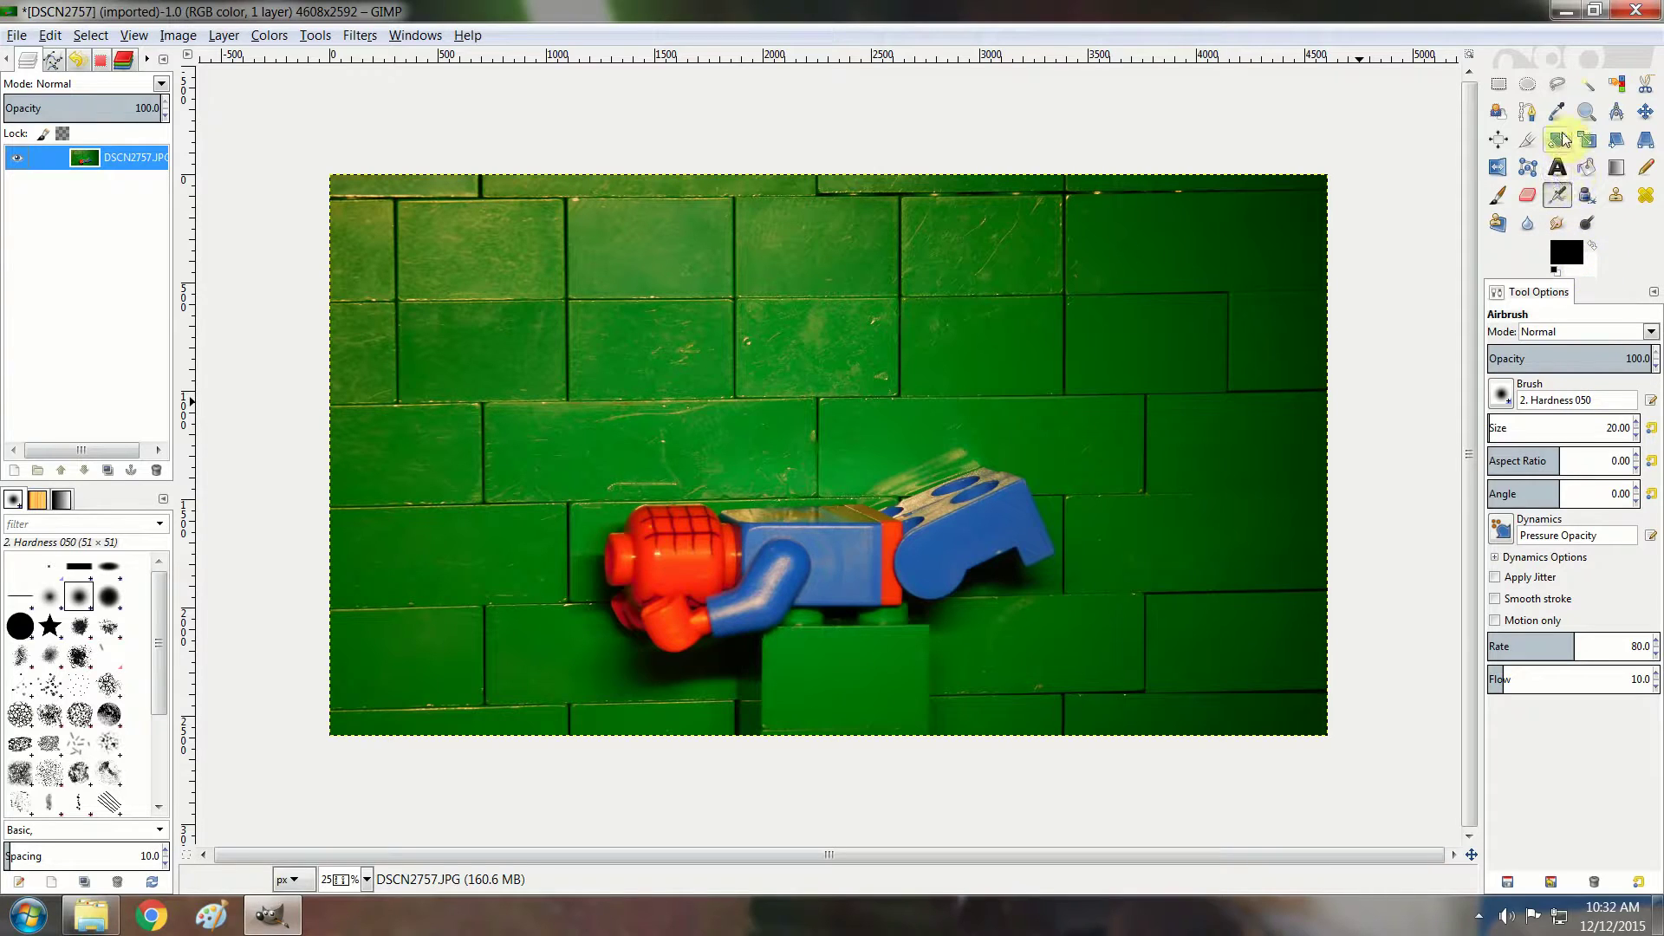
- Select several shades of the green brick background by color, adding them to one selection, and clear the selected pixels
{"action": "left_click", "coordinate": [1619, 85]}
{"action": "left_click", "coordinate": [1067, 456]}
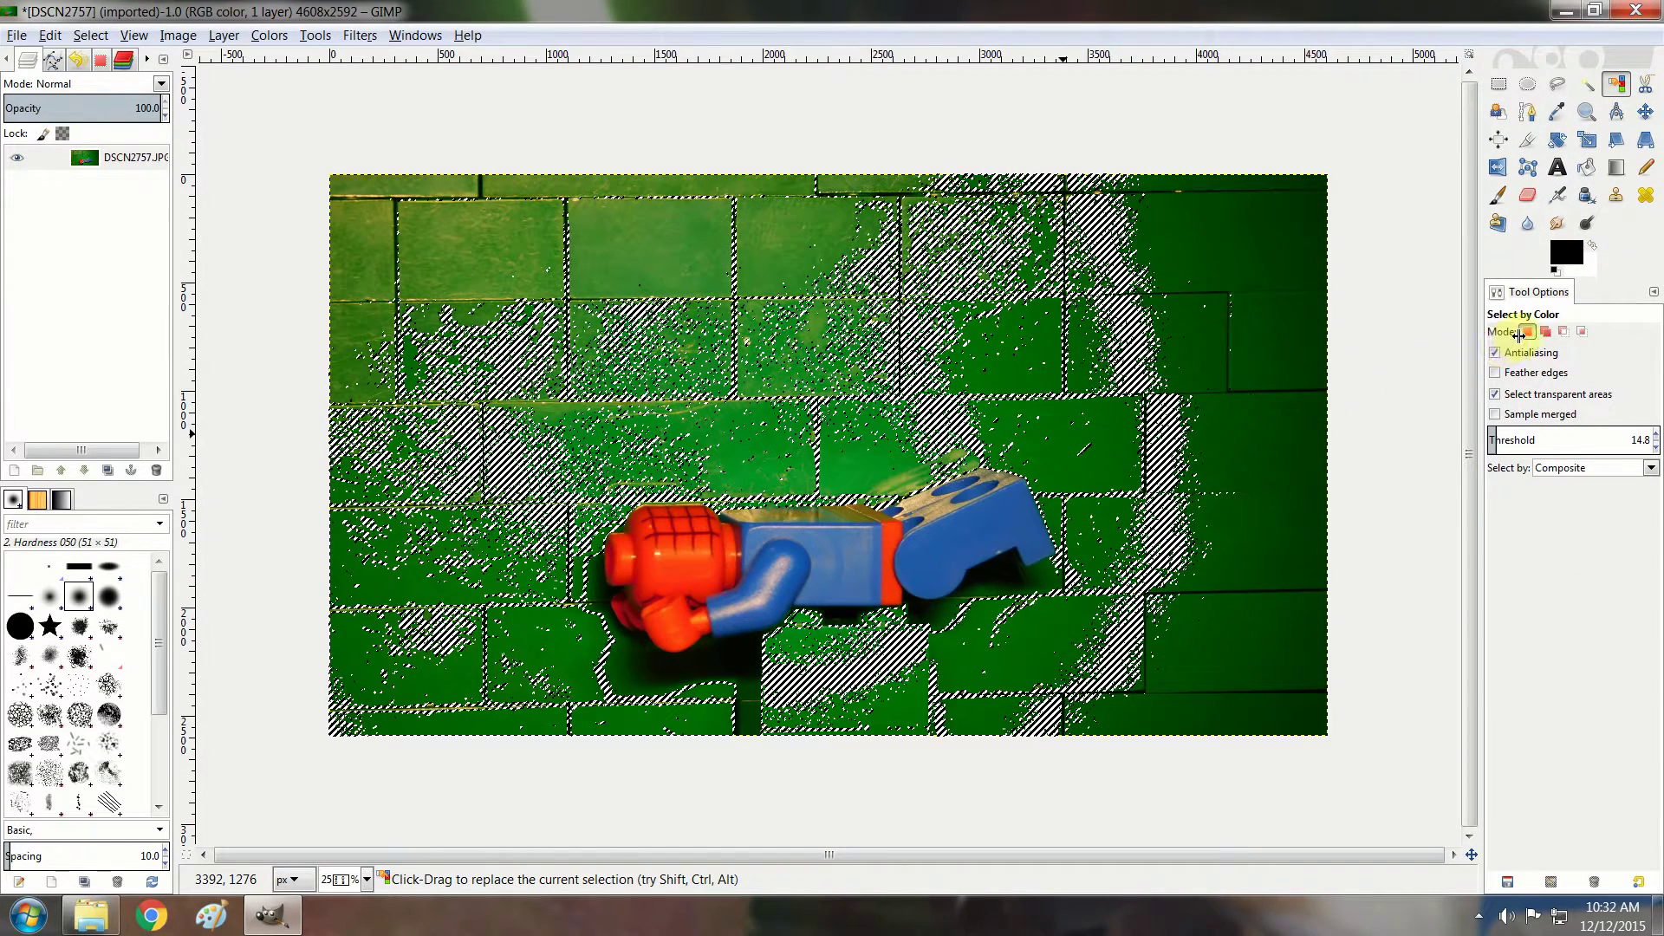
{"action": "key", "text": "ctrl+shift+a"}
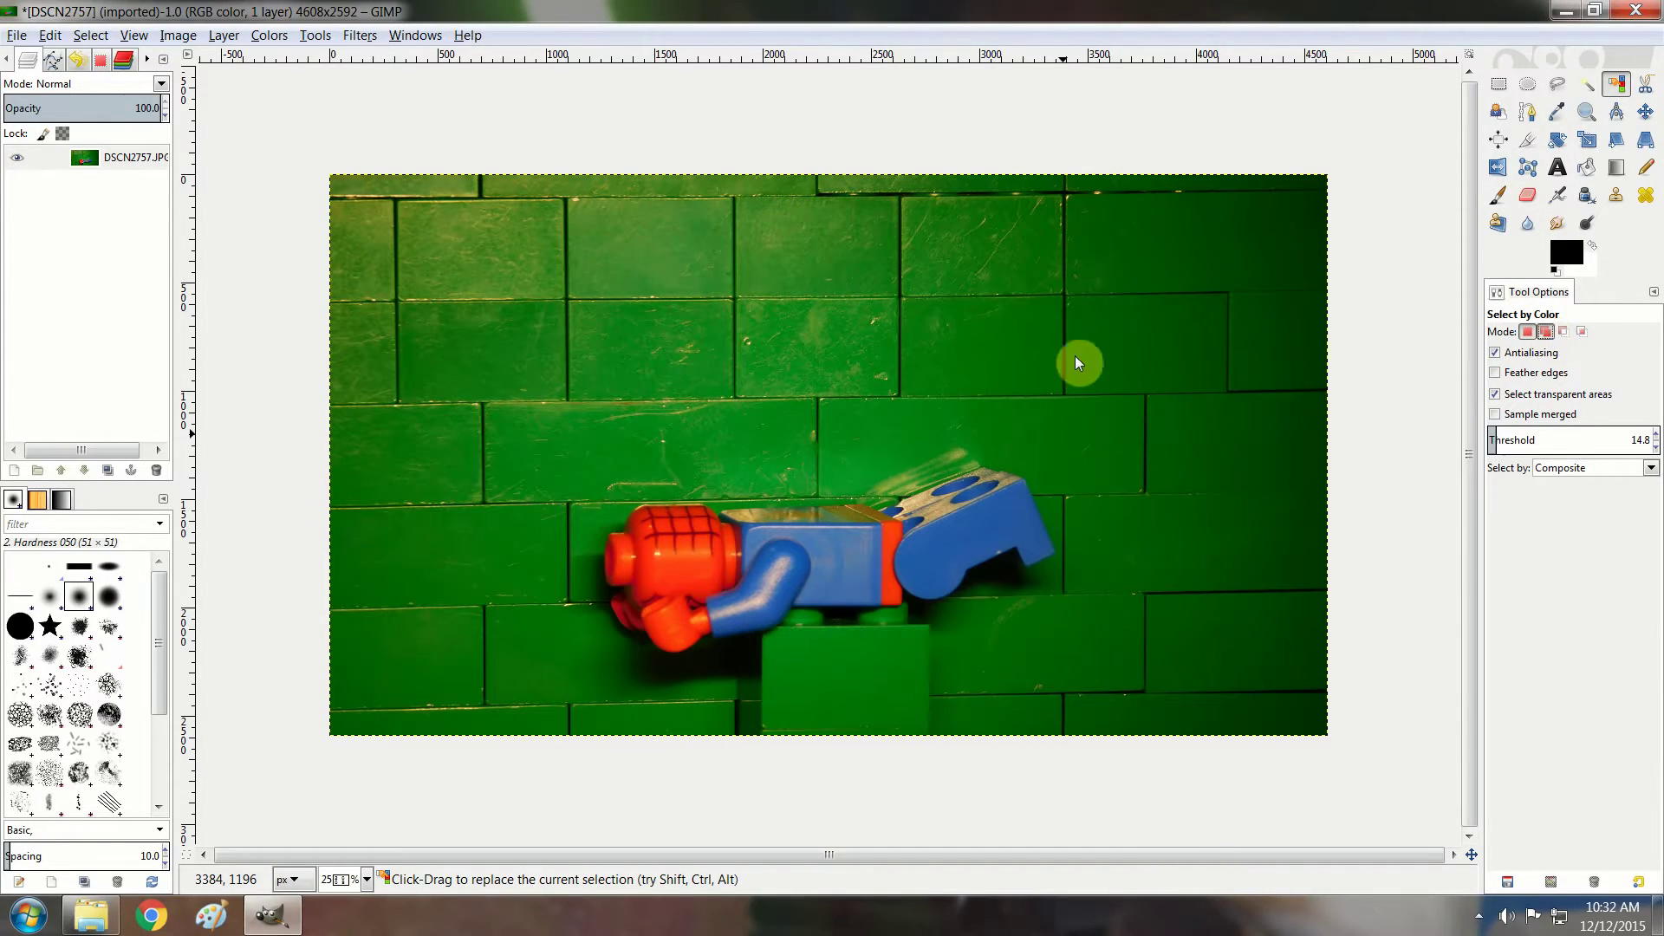
{"action": "left_click", "coordinate": [976, 350]}
{"action": "left_click", "coordinate": [1103, 327]}
{"action": "left_click", "coordinate": [49, 34]}
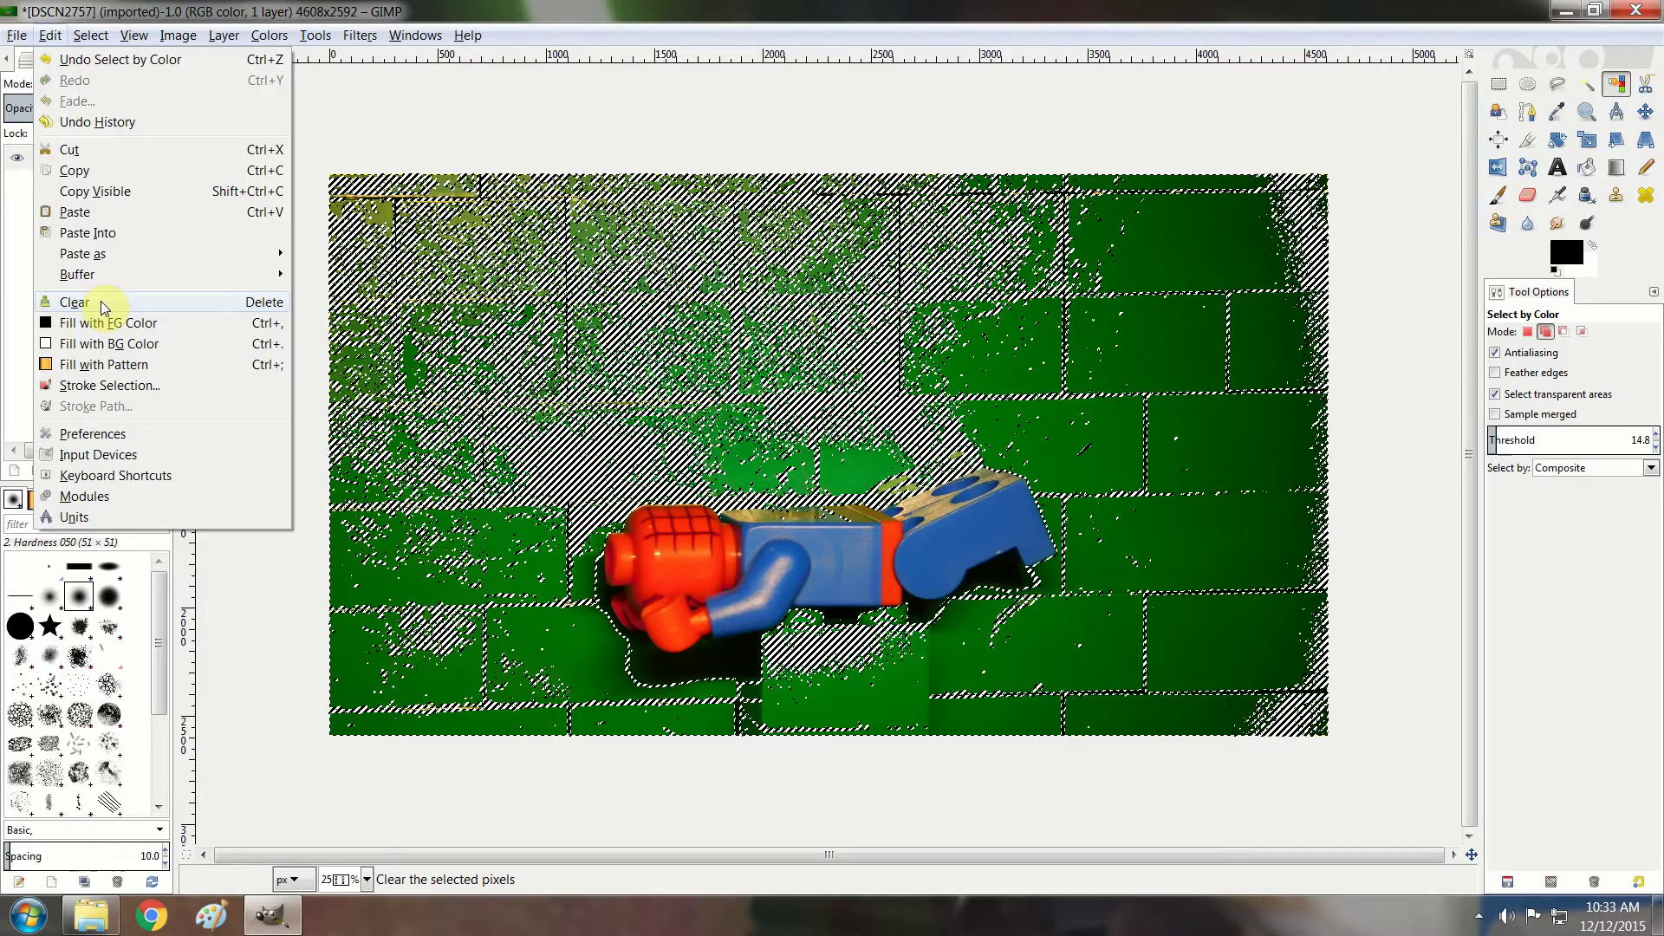
{"action": "left_click", "coordinate": [100, 300]}
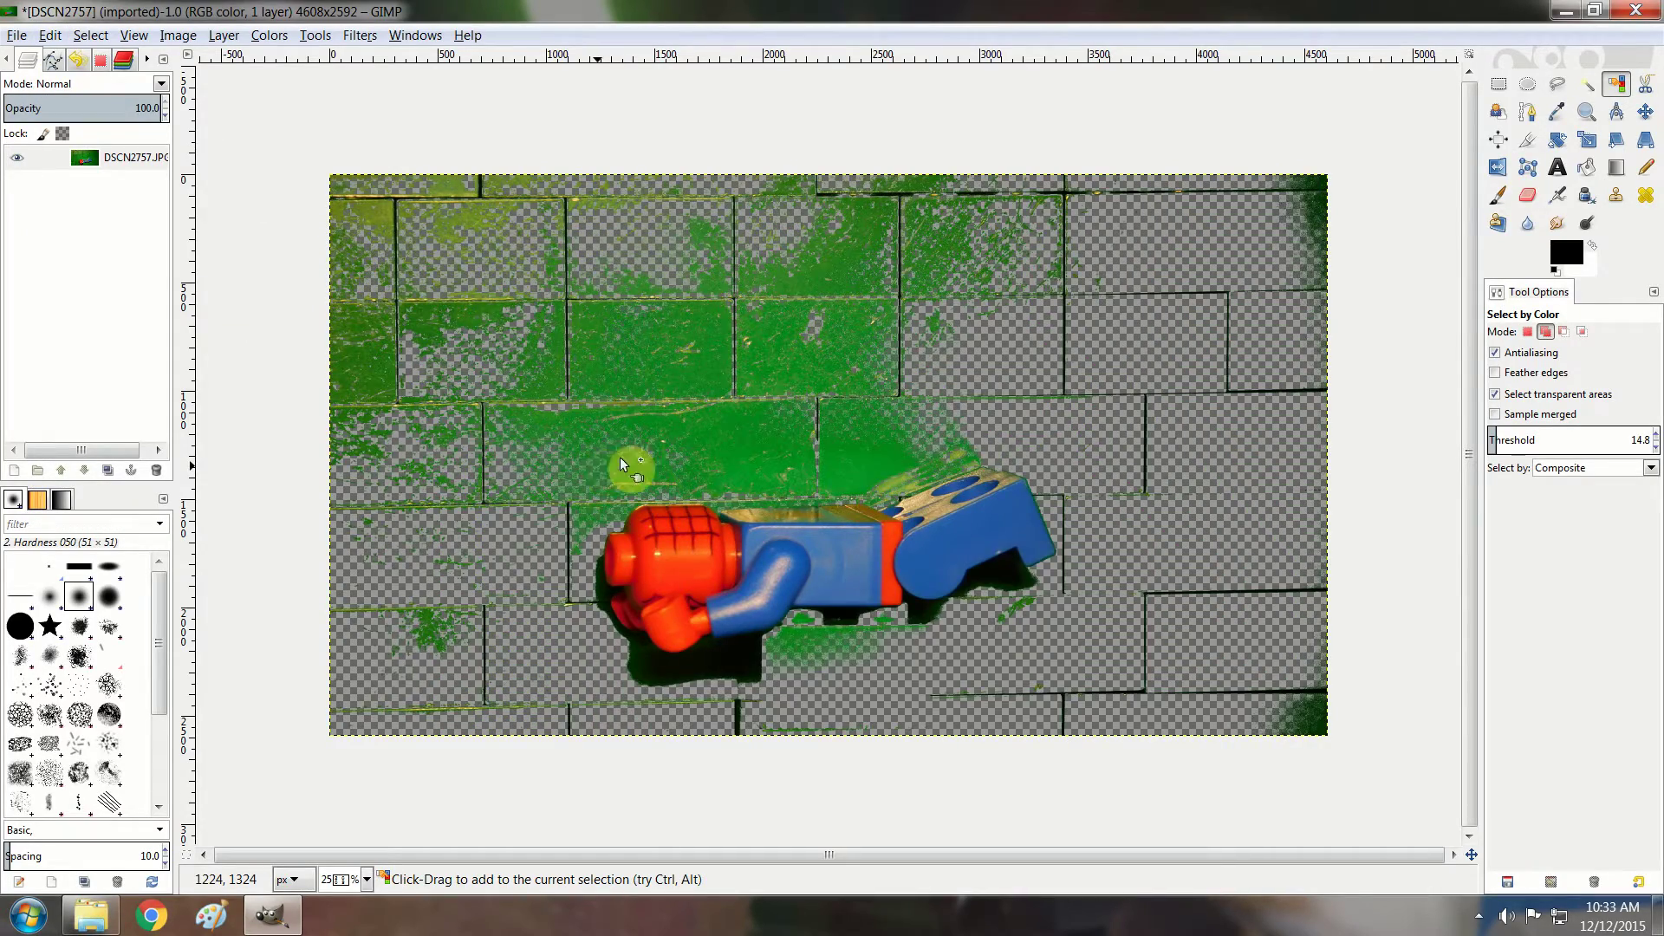
- Select the brighter green remaining above the figure by color, clear it, and drop the selection
{"action": "left_click", "coordinate": [621, 464]}
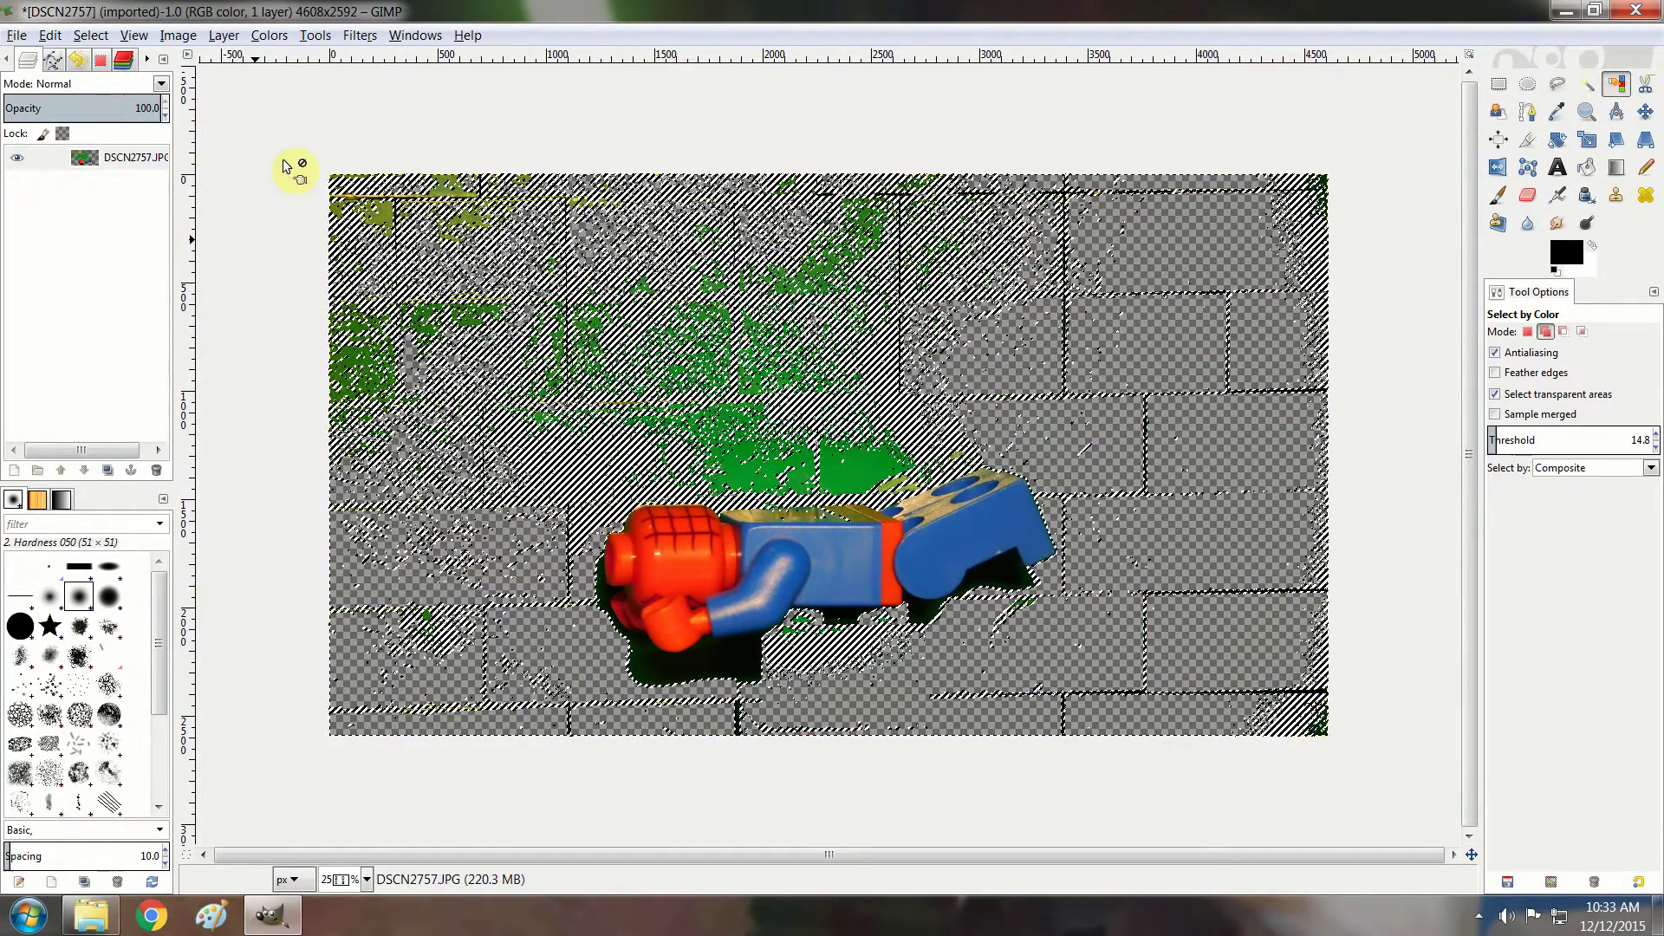
{"action": "key", "text": "ctrl+shift+a"}
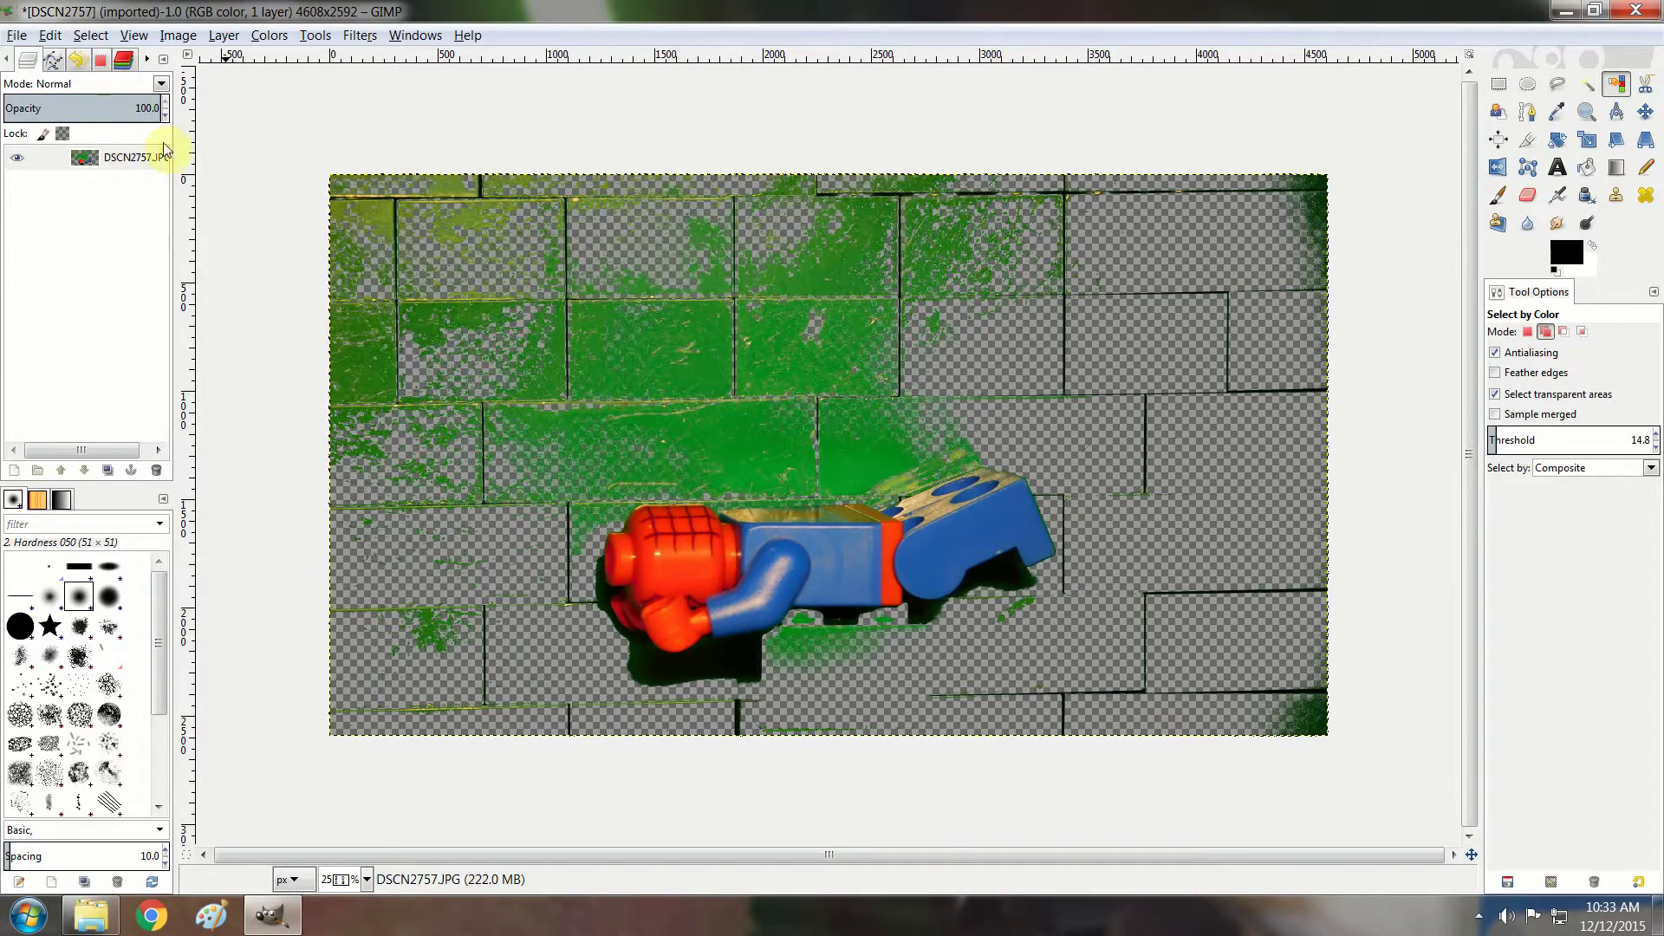
{"action": "left_click", "coordinate": [738, 426]}
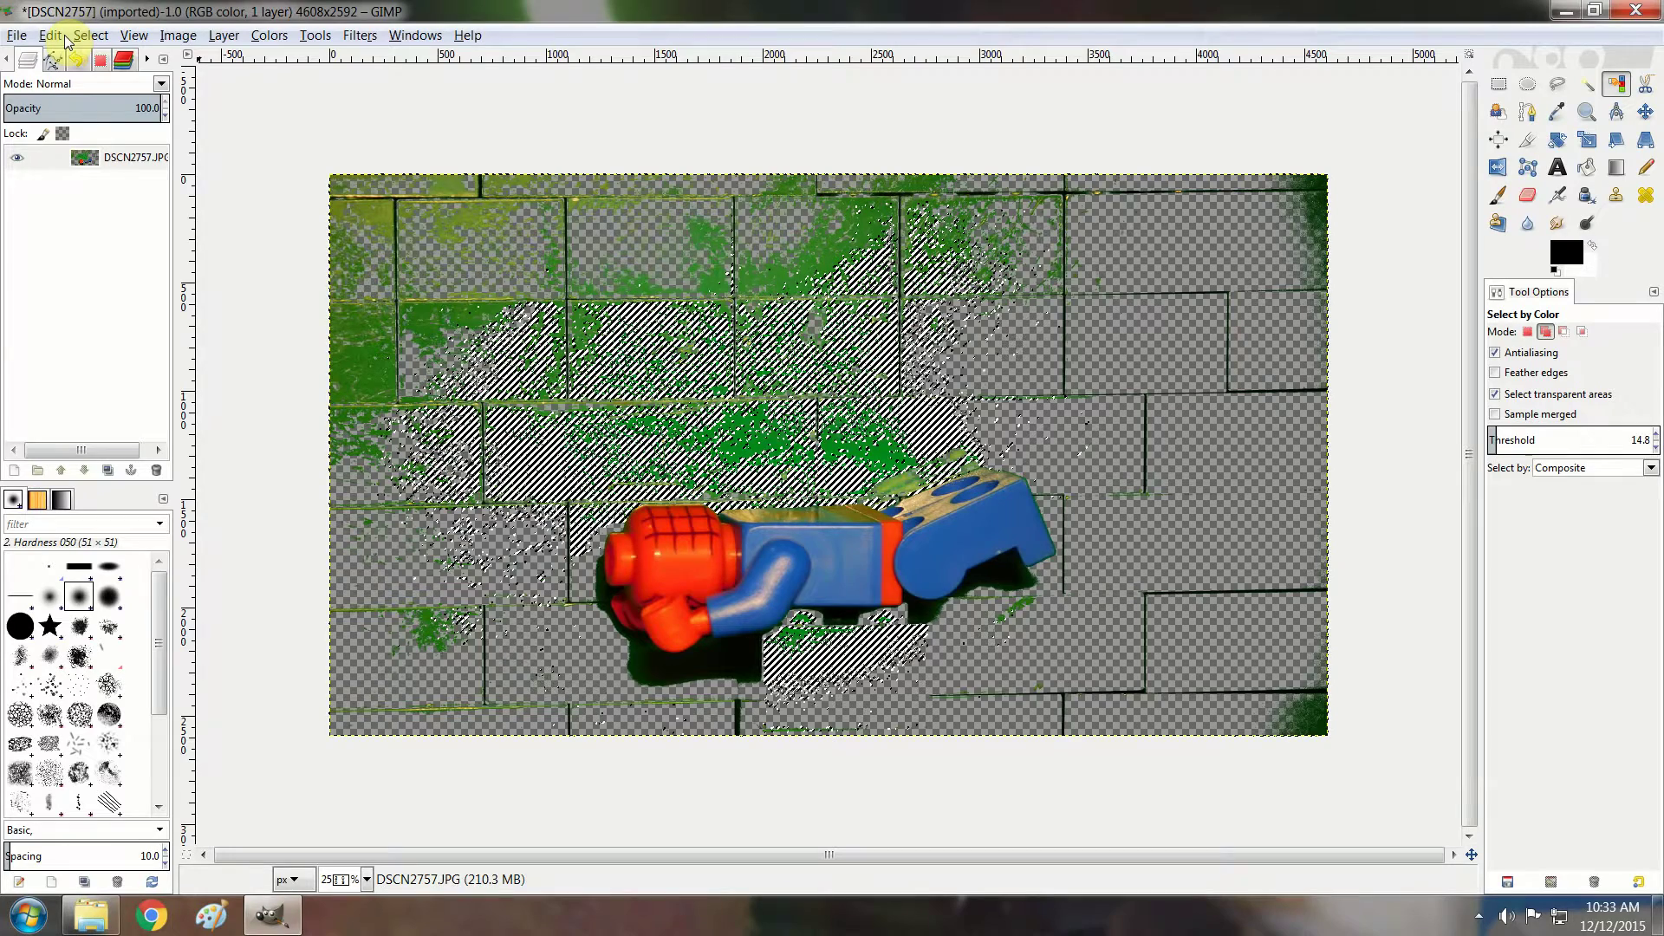
{"action": "key", "text": "Delete"}
{"action": "key", "text": "ctrl+shift+a"}
- Erase the leftover green patches and brick lines around the figure with a 904.29 eraser, then reduce the eraser size to 117.67
{"action": "key", "text": "shift+e"}
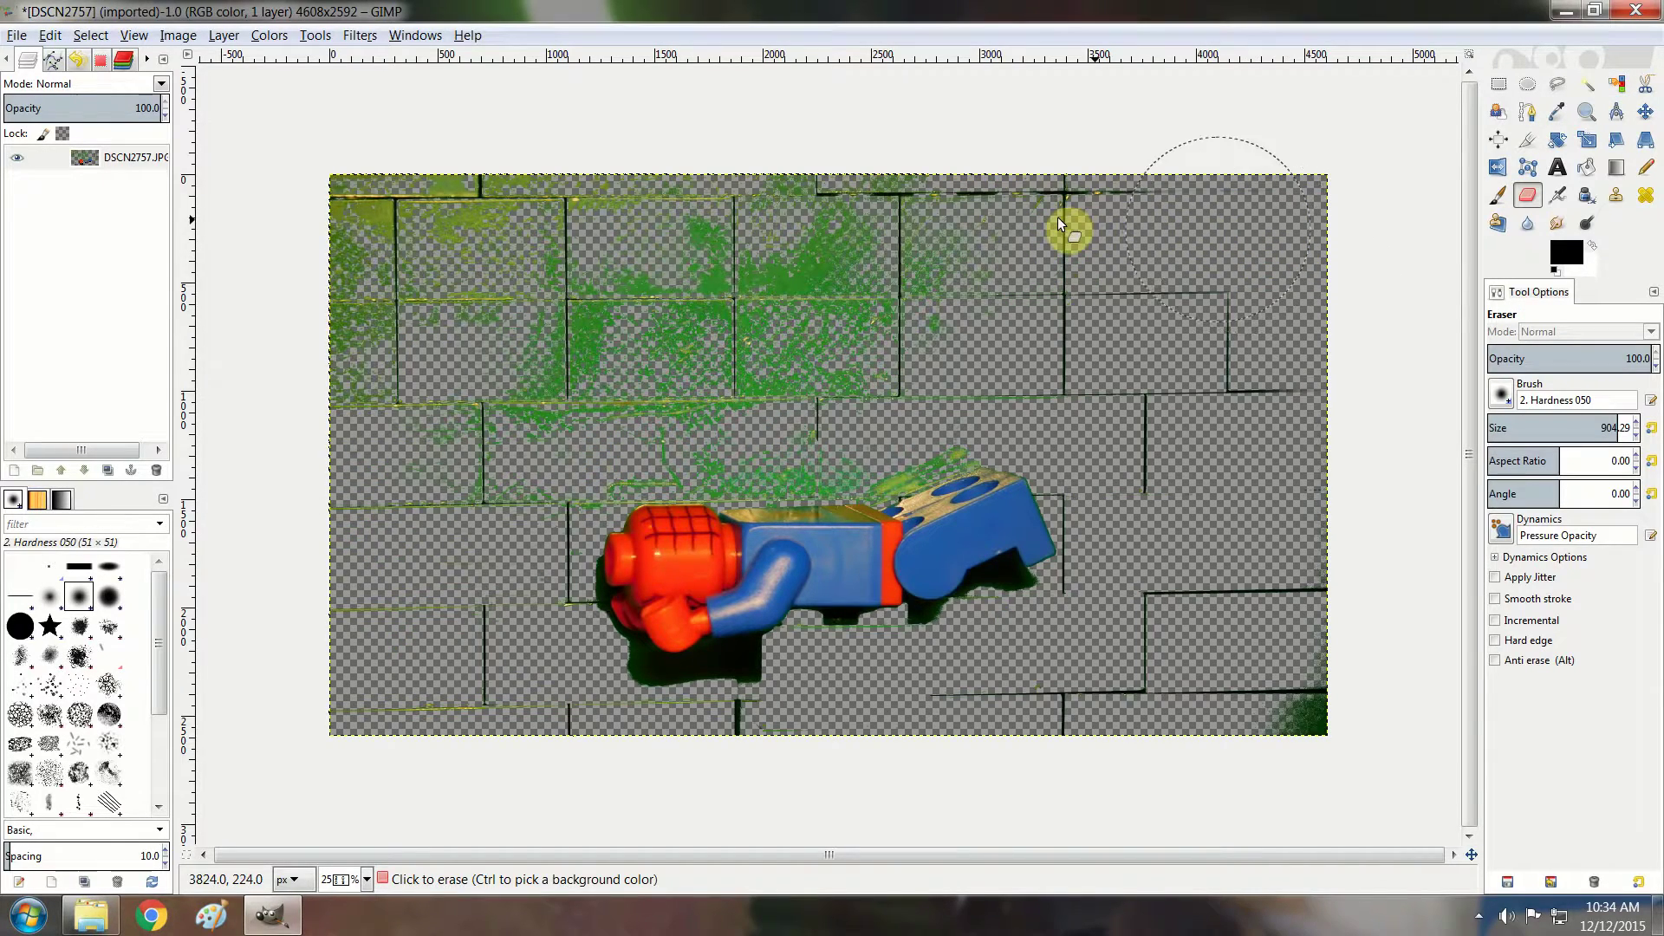
{"action": "left_click_drag", "start_coordinate": [1058, 216], "coordinate": [320, 223]}
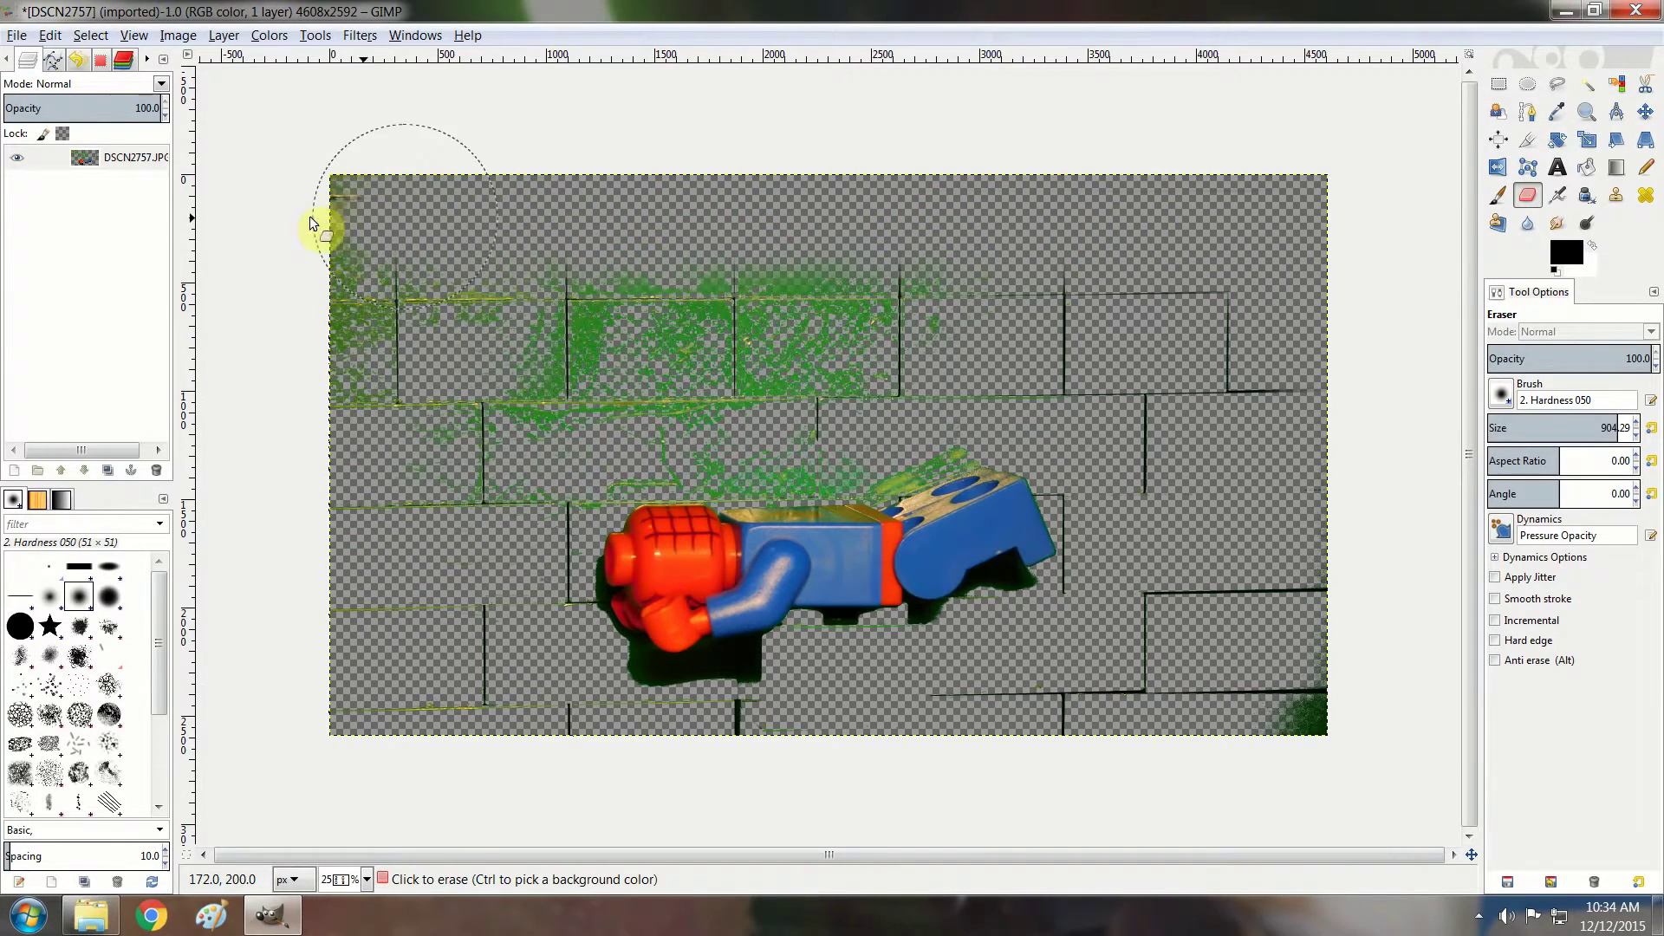
{"action": "left_click_drag", "start_coordinate": [522, 290], "coordinate": [719, 307]}
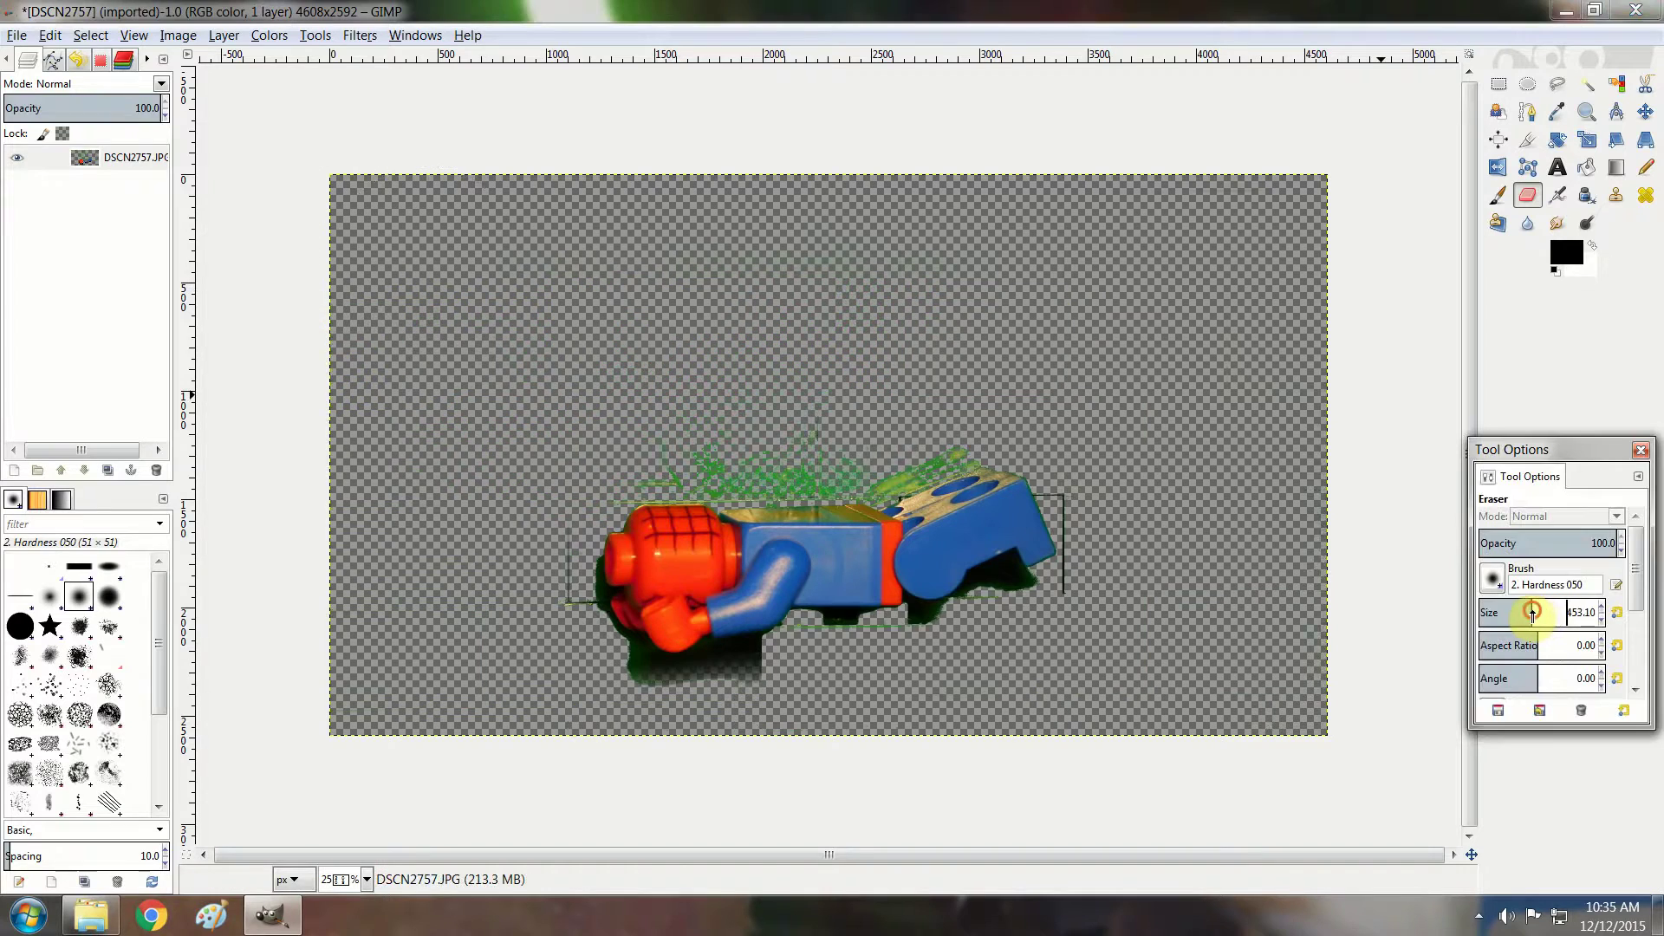
{"action": "left_click_drag", "start_coordinate": [1530, 613], "coordinate": [1491, 615]}
{"action": "left_click", "coordinate": [1501, 615]}
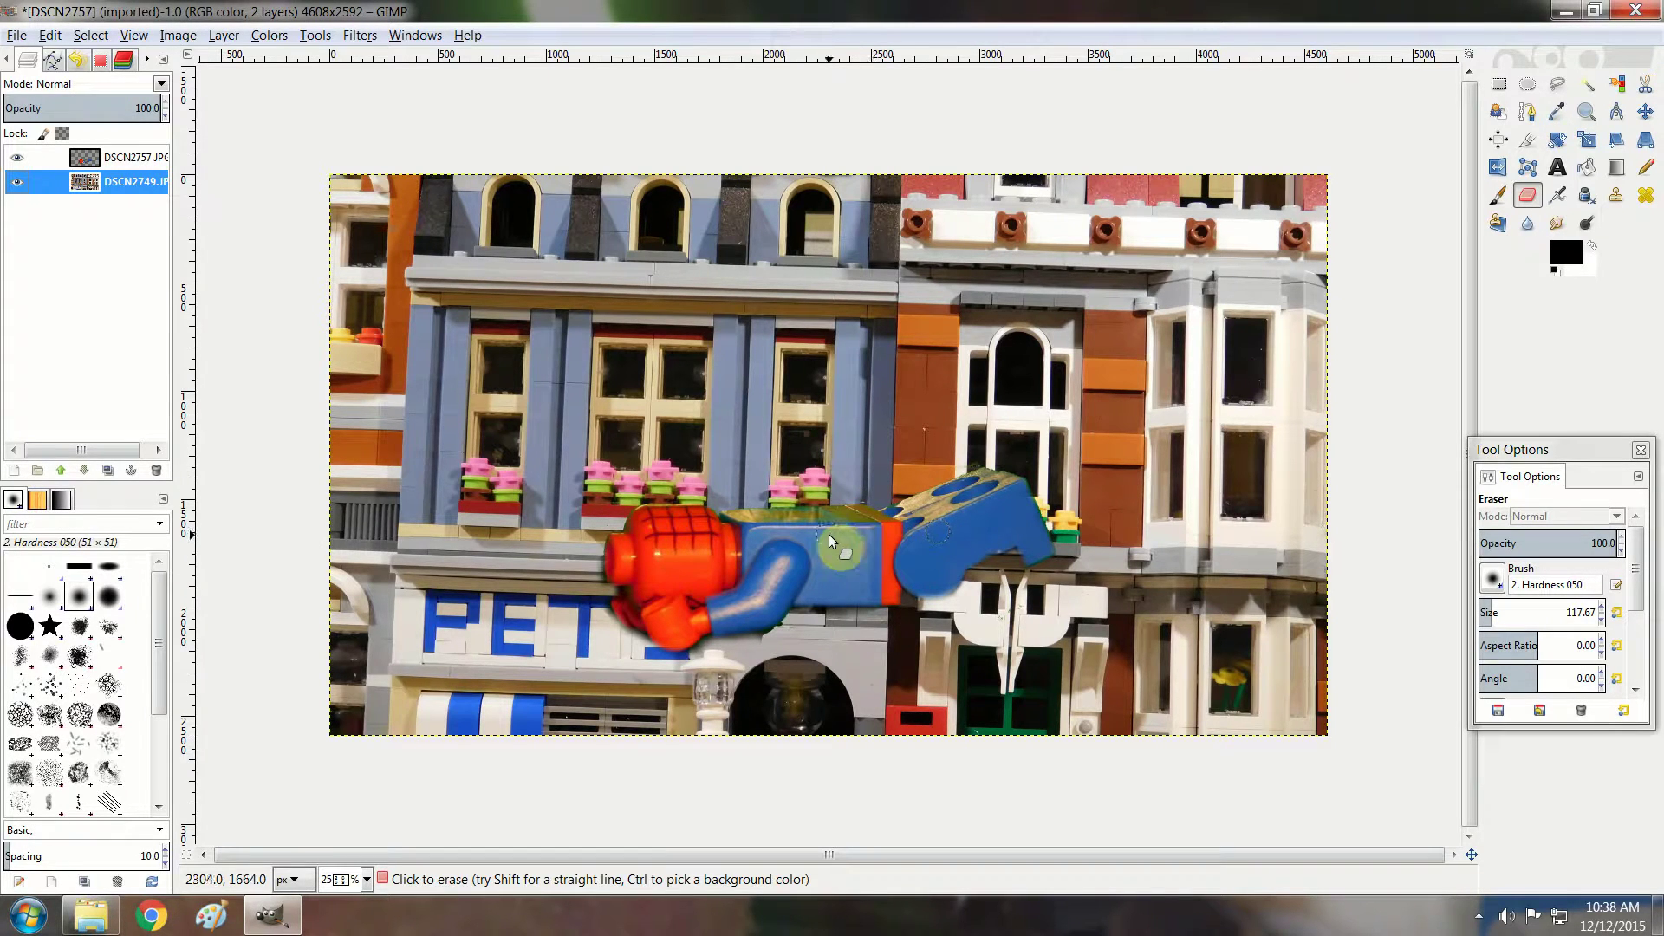
- Select a rectangle around the figure on the DSCN2757 layer and scale it to 50% width and 50.17% height
{"action": "left_click", "coordinate": [130, 158]}
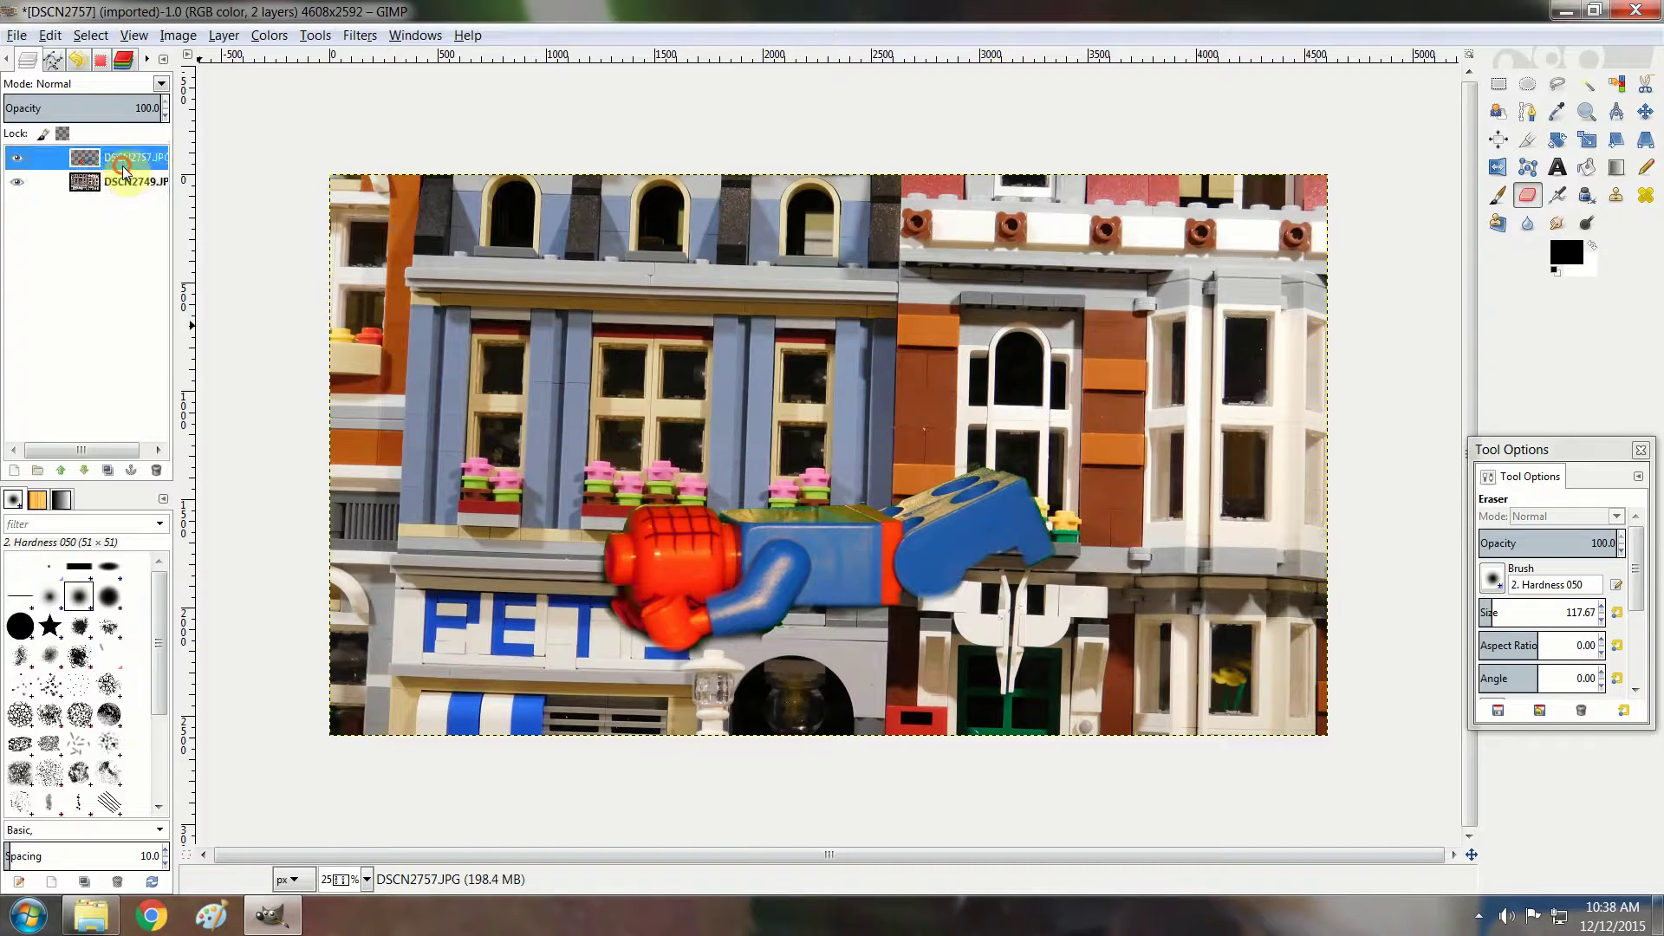
{"action": "key", "text": "r"}
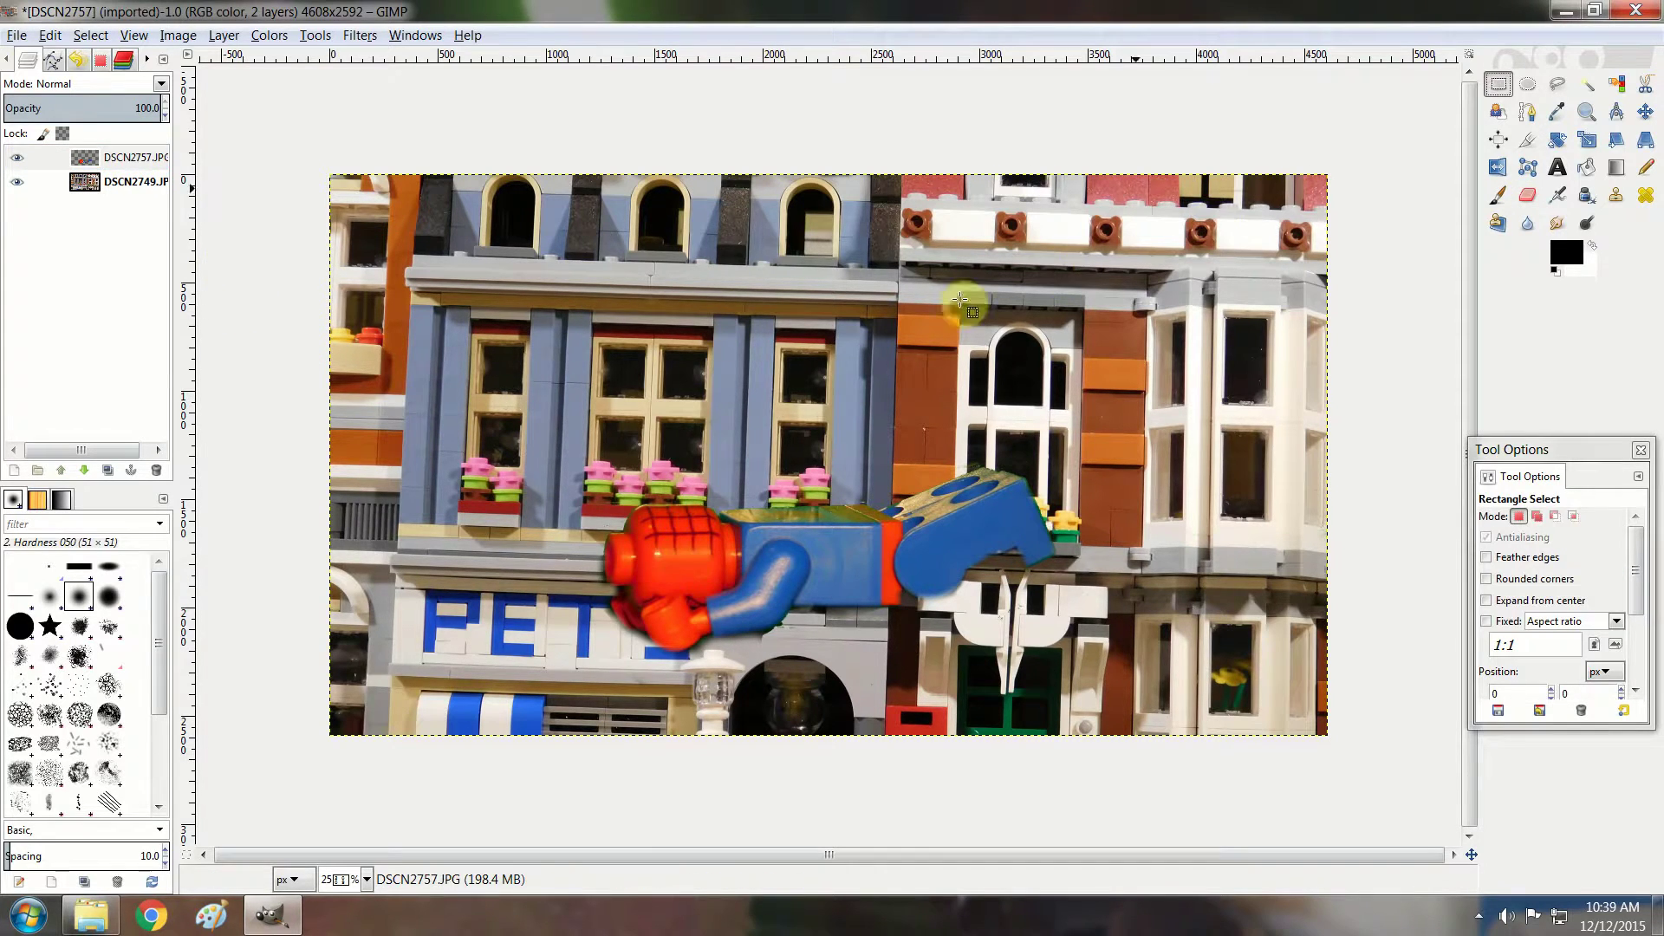
{"action": "left_click_drag", "start_coordinate": [579, 414], "coordinate": [1089, 676]}
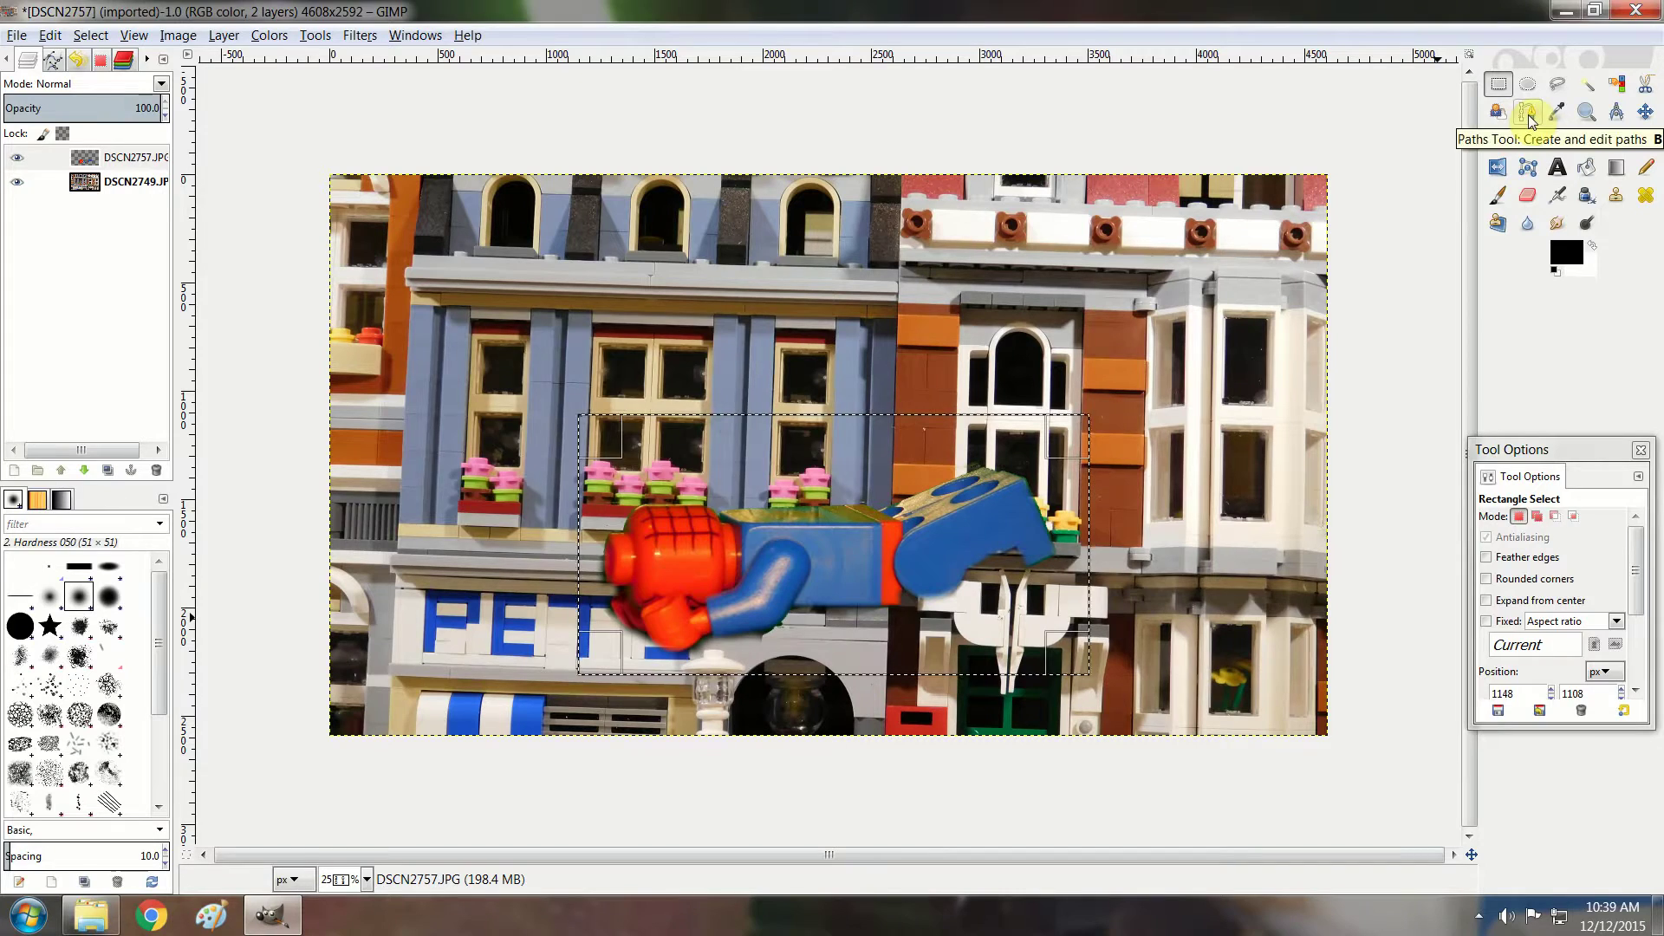
{"action": "left_click", "coordinate": [1587, 139]}
{"action": "left_click", "coordinate": [739, 450]}
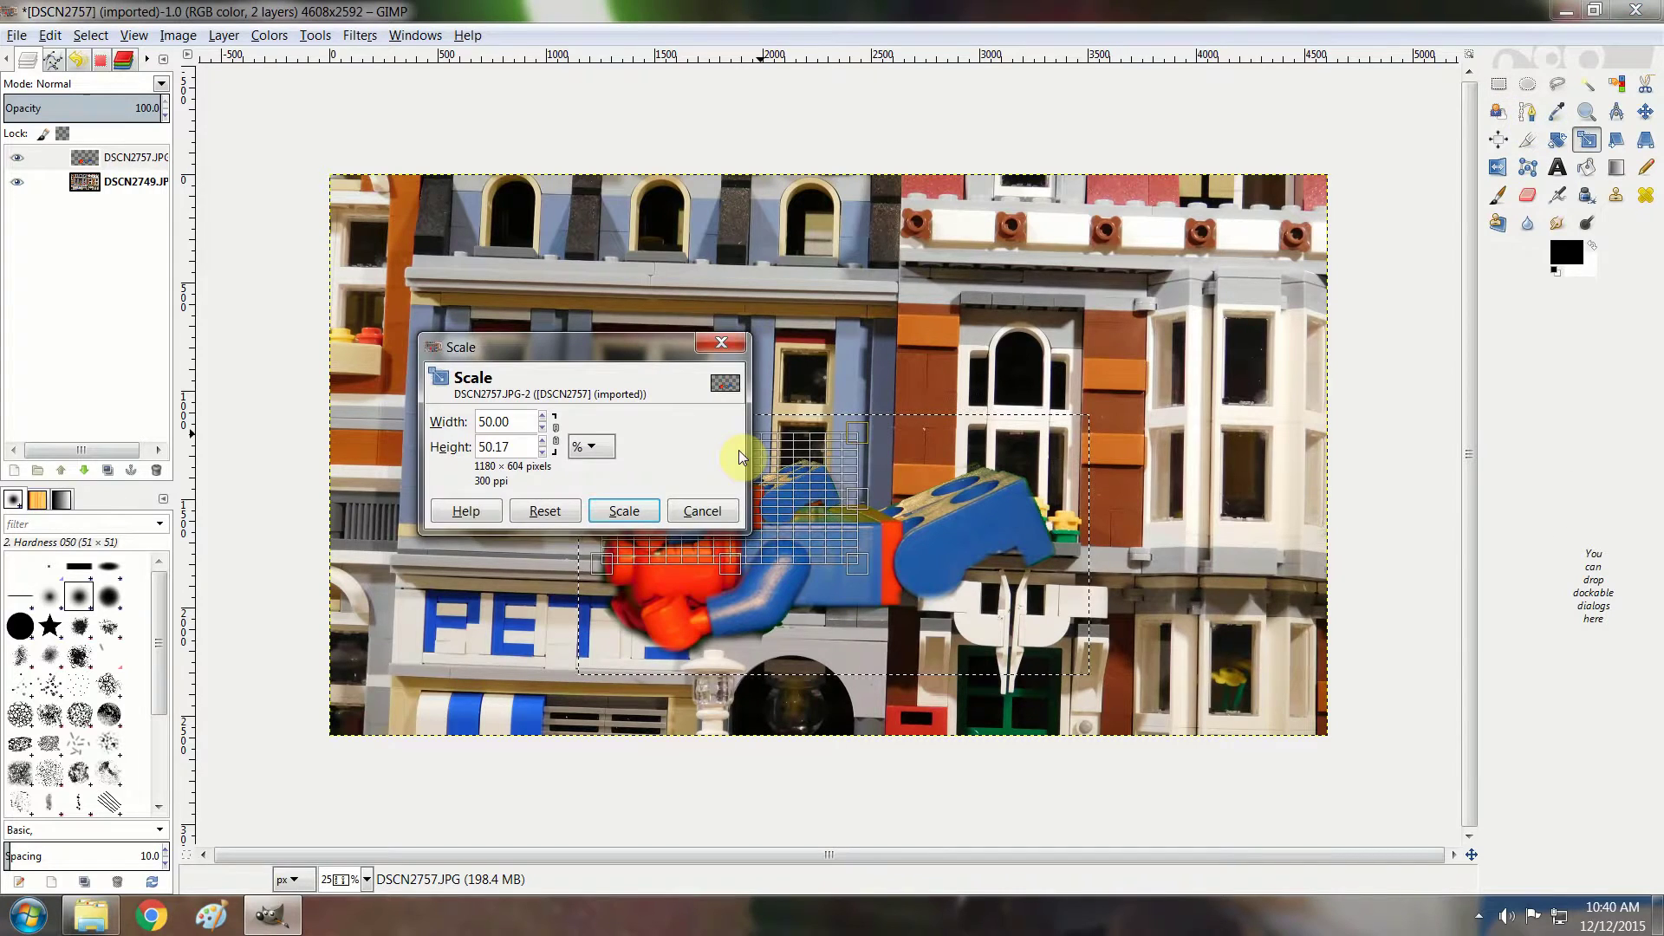
{"action": "left_click", "coordinate": [622, 511]}
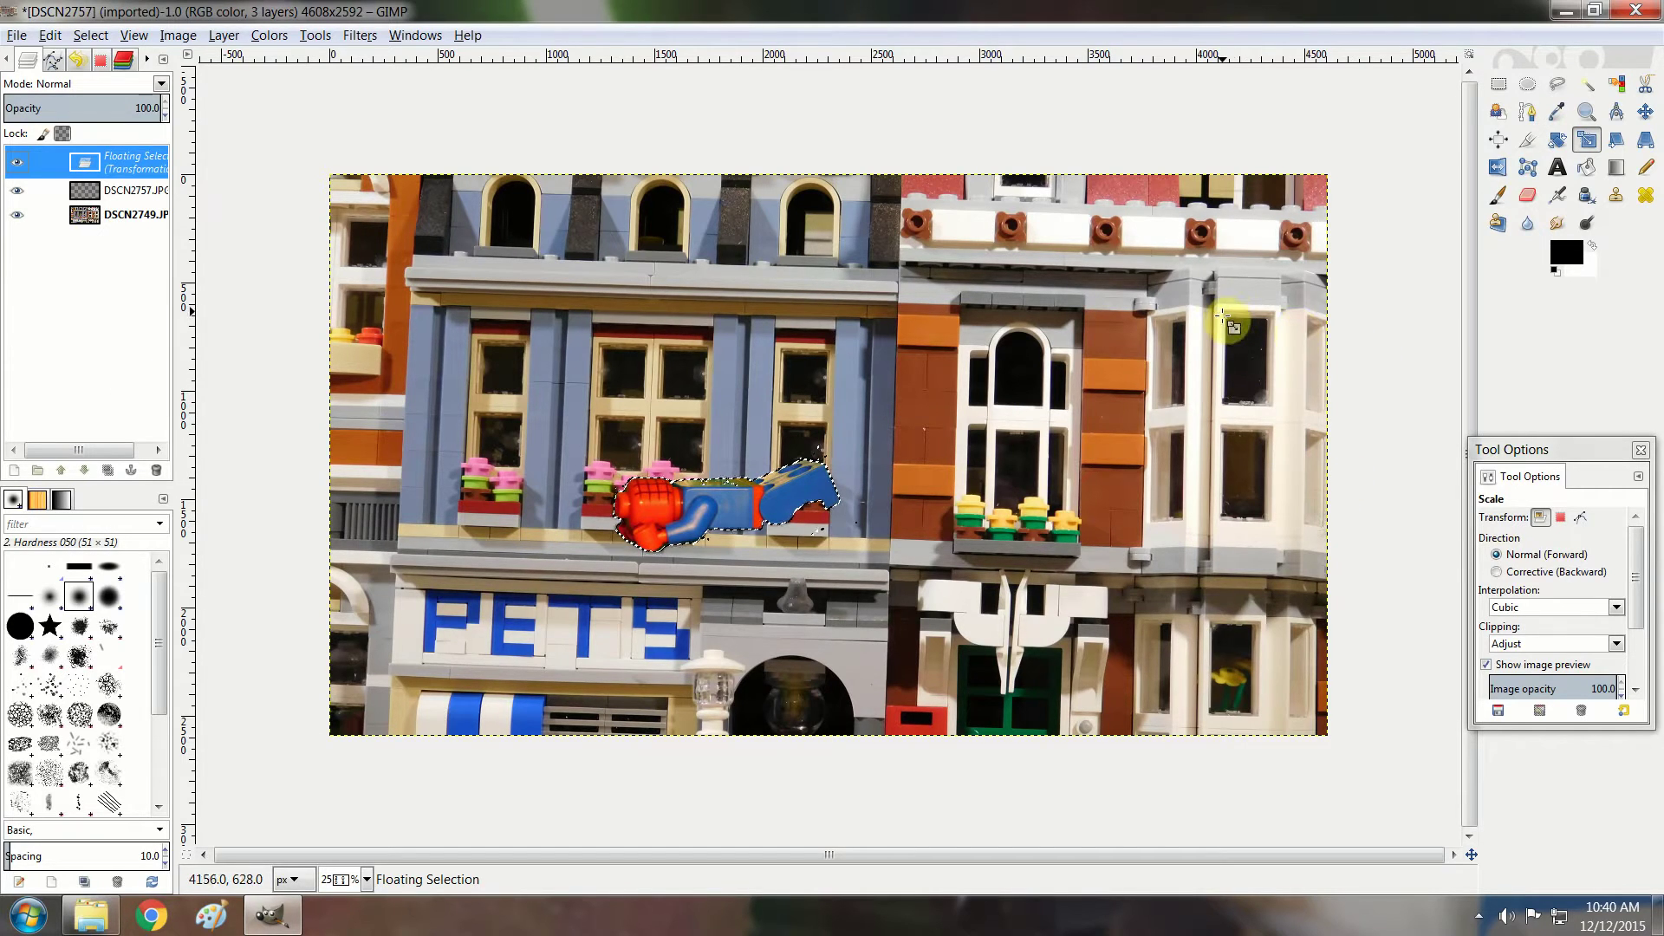
{"action": "left_click", "coordinate": [898, 811]}
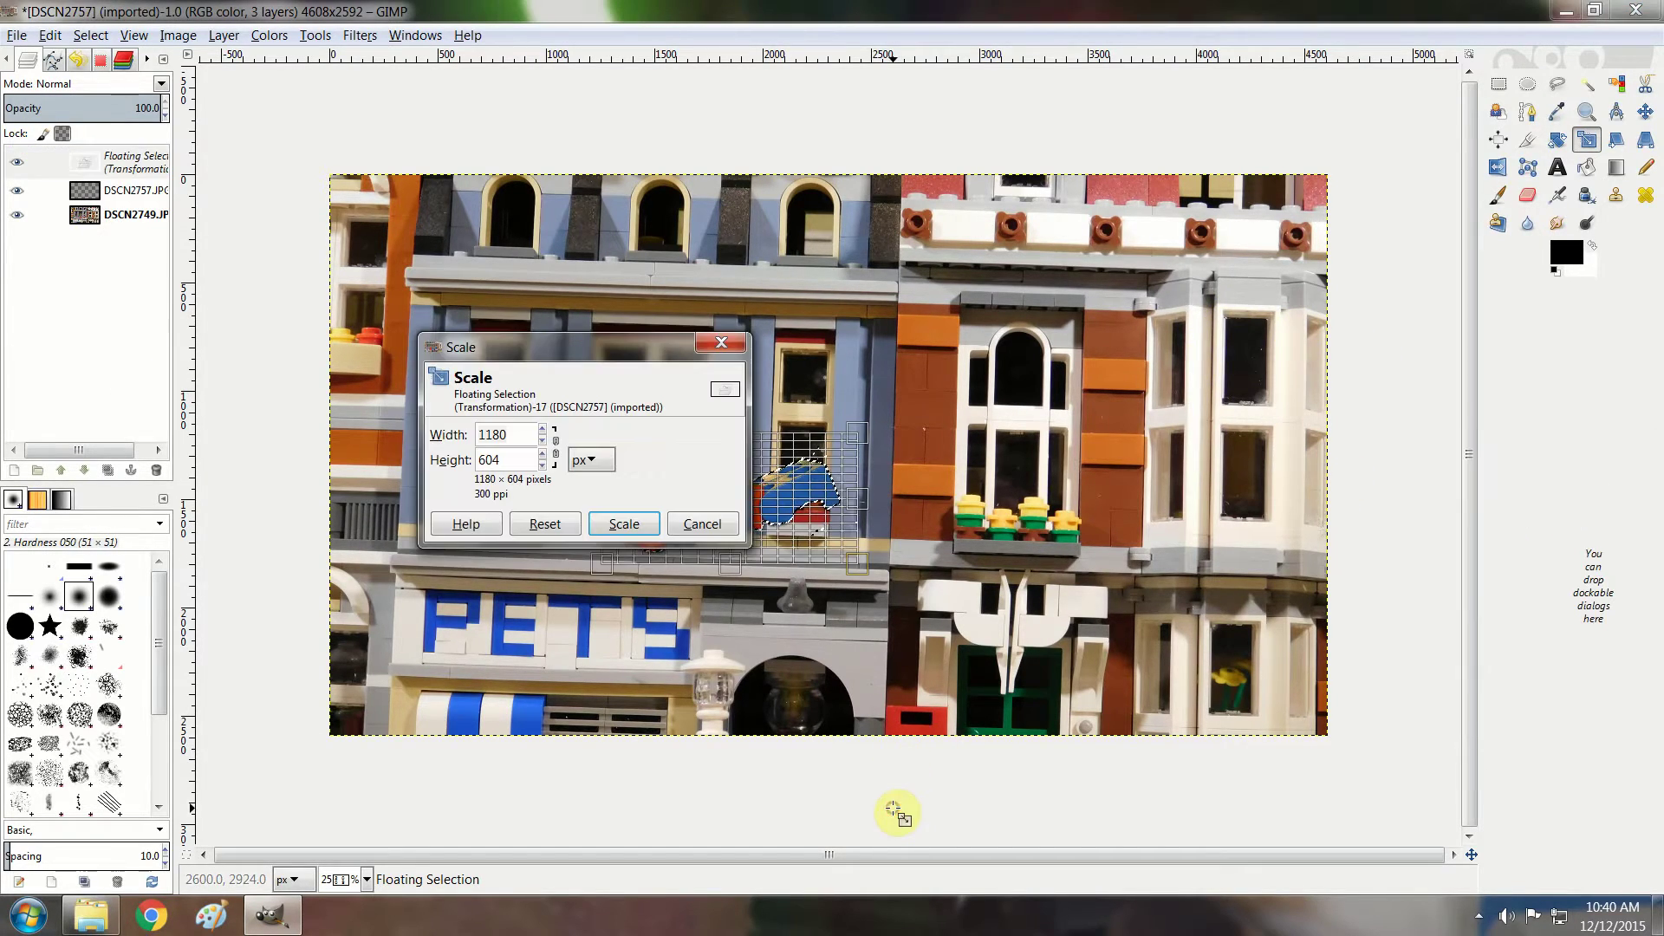
{"action": "left_click", "coordinate": [694, 526]}
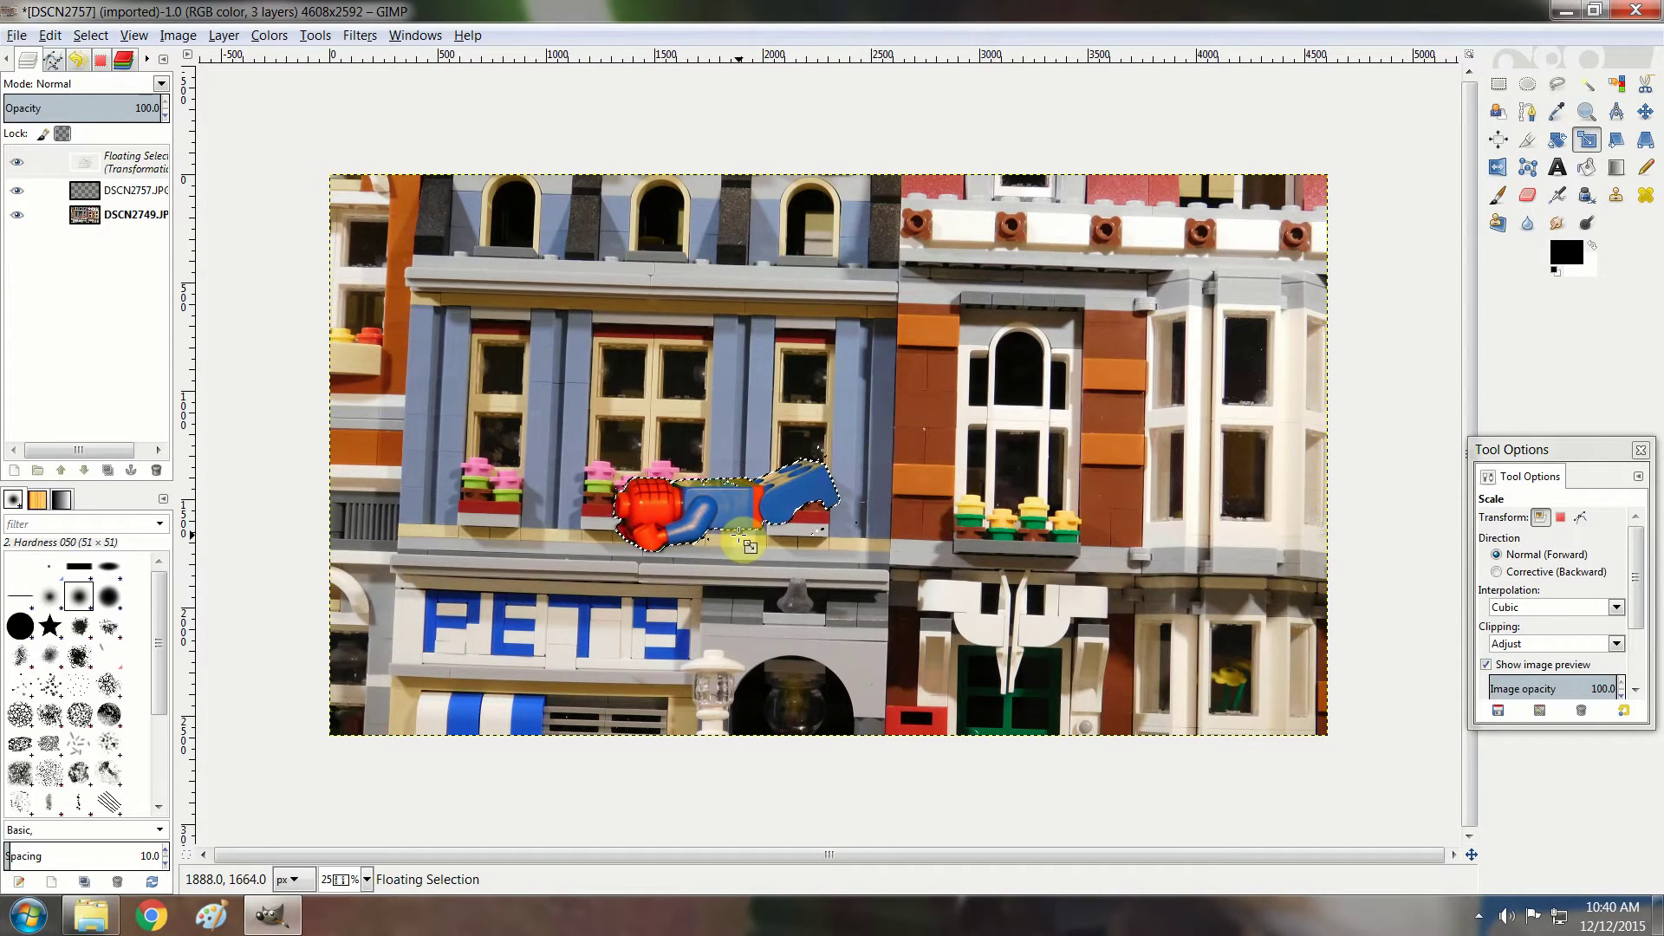
- Overwrite DSCN2757.JPG with the street composite as a JPEG at quality 94
{"action": "left_click", "coordinate": [13, 36]}
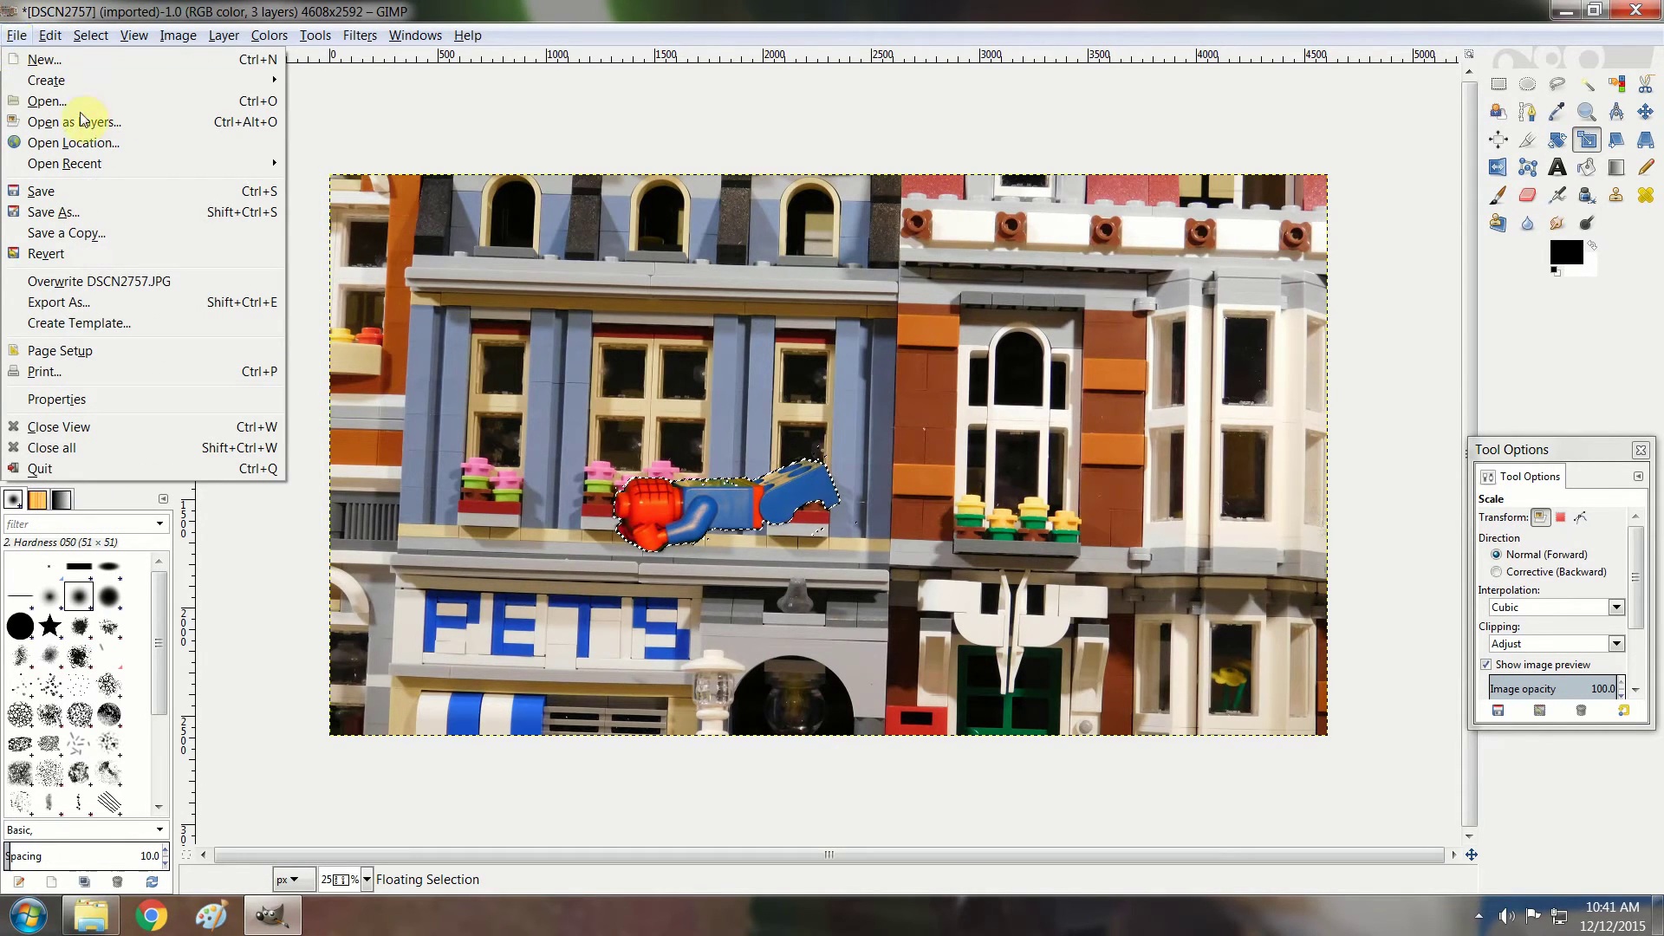
{"action": "left_click", "coordinate": [122, 282]}
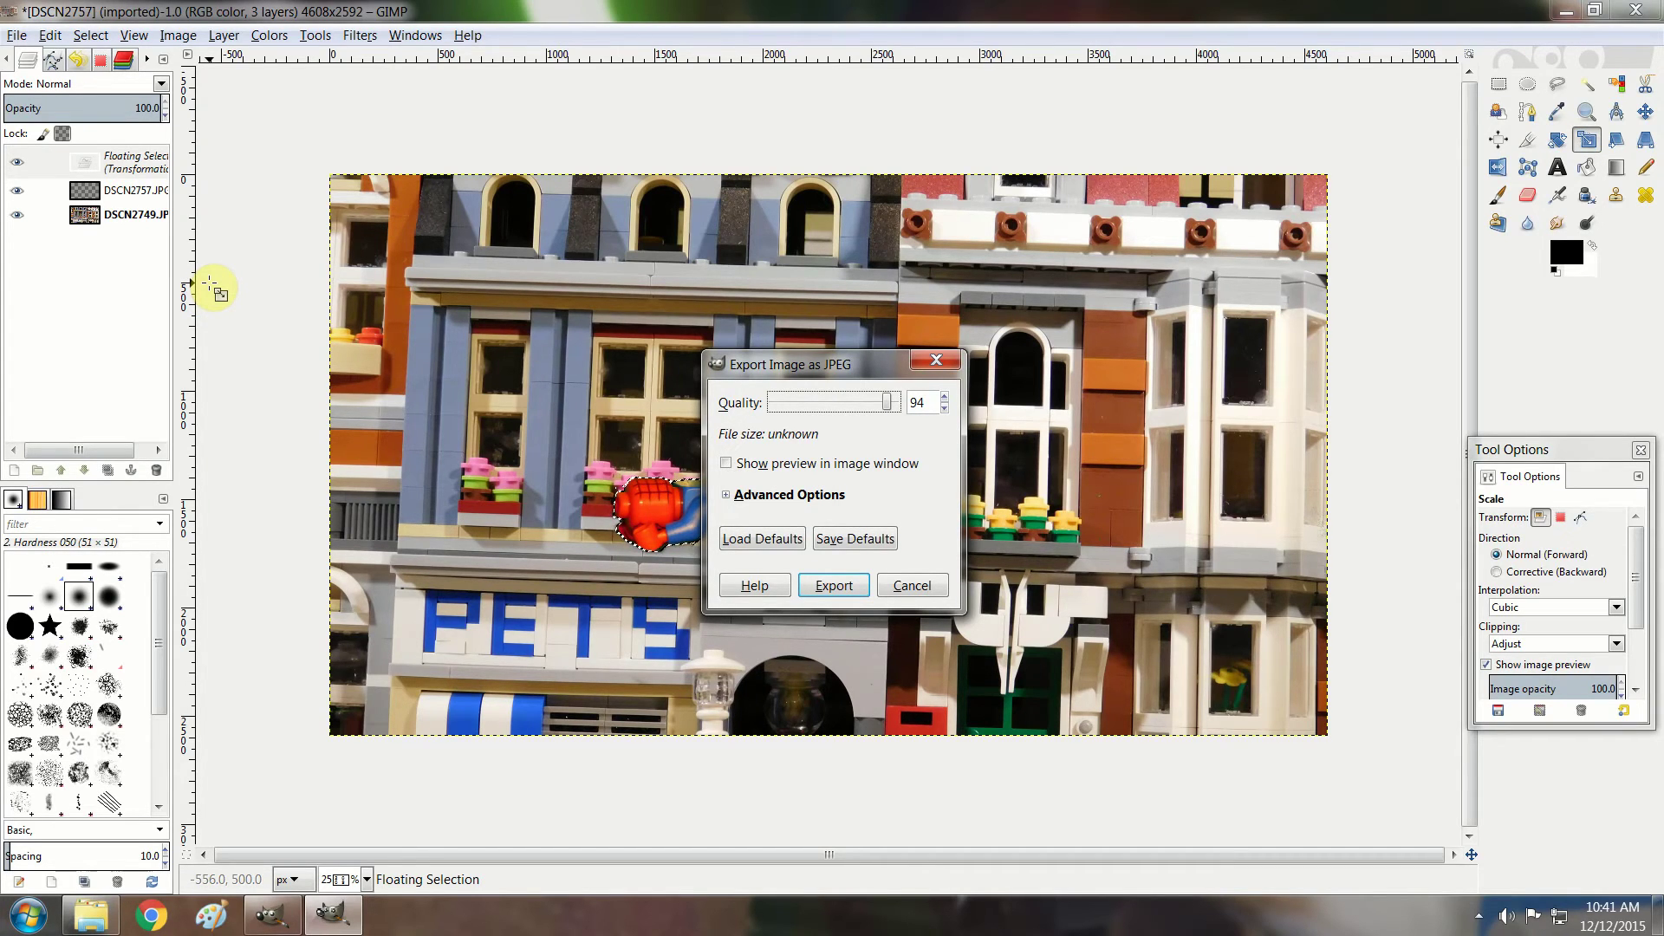
{"action": "left_click", "coordinate": [834, 585]}
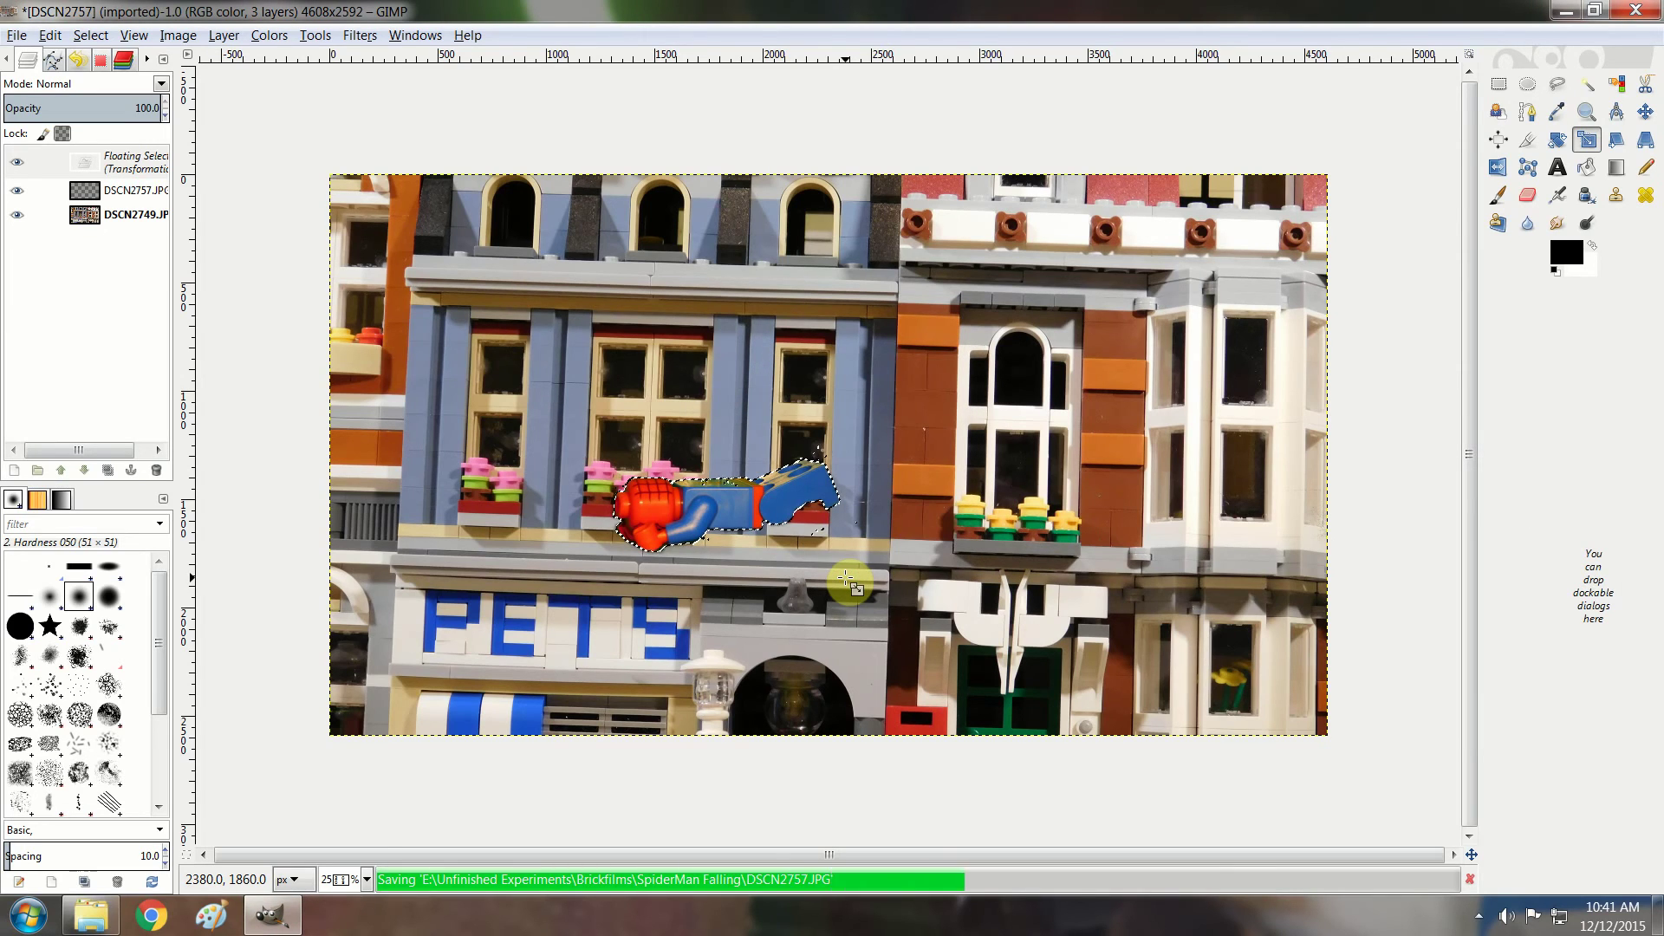